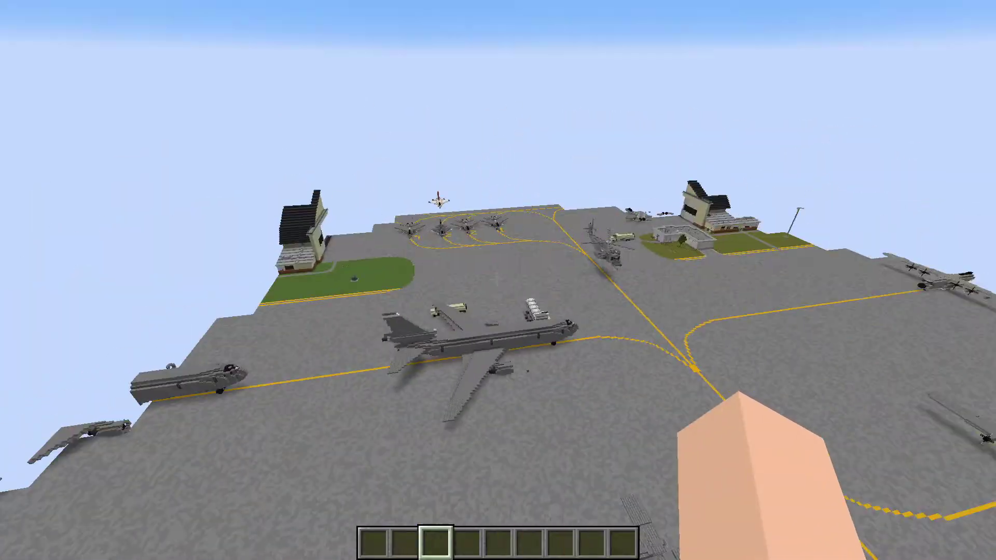
key(s)
key(w)
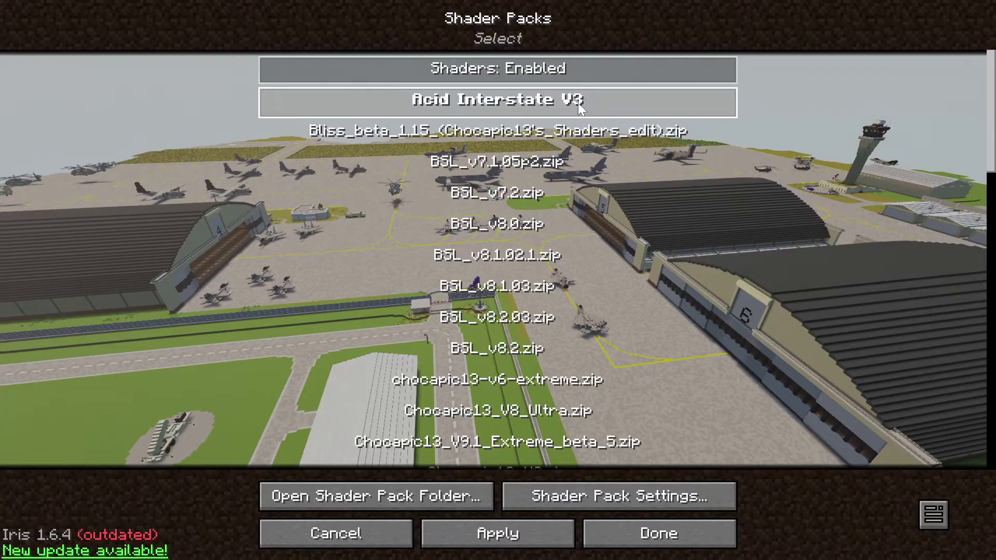
scroll(567, 220, down, 7)
scroll(567, 221, down, 10)
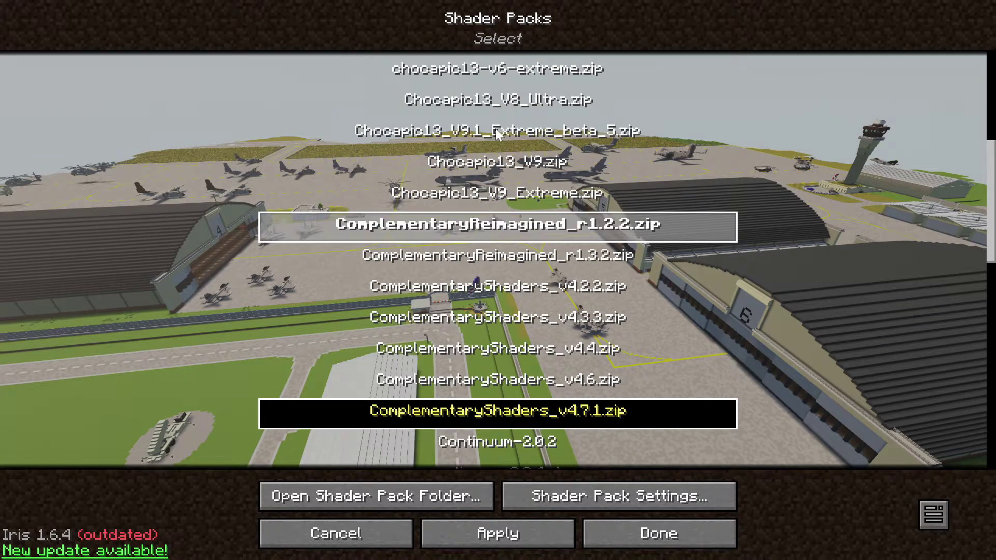
scroll(568, 223, up, 6)
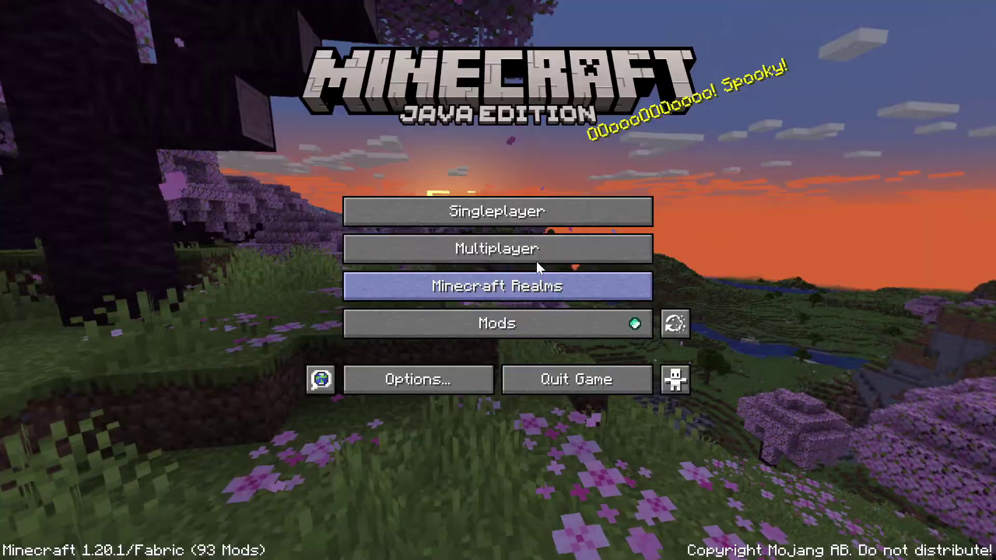
Open the game's mods list and examine which mods are installed.
click(514, 324)
scroll(297, 272, down, 3)
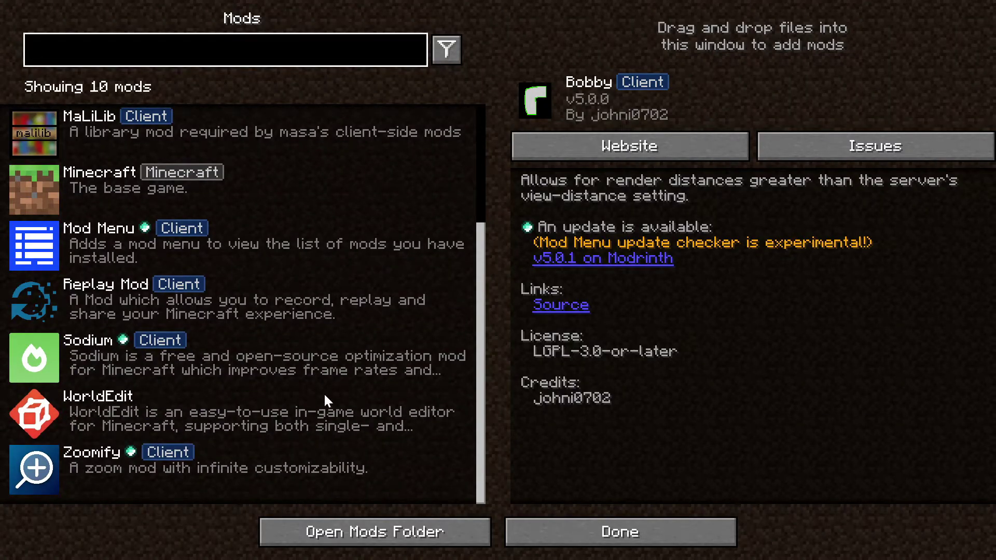
scroll(288, 170, up, 3)
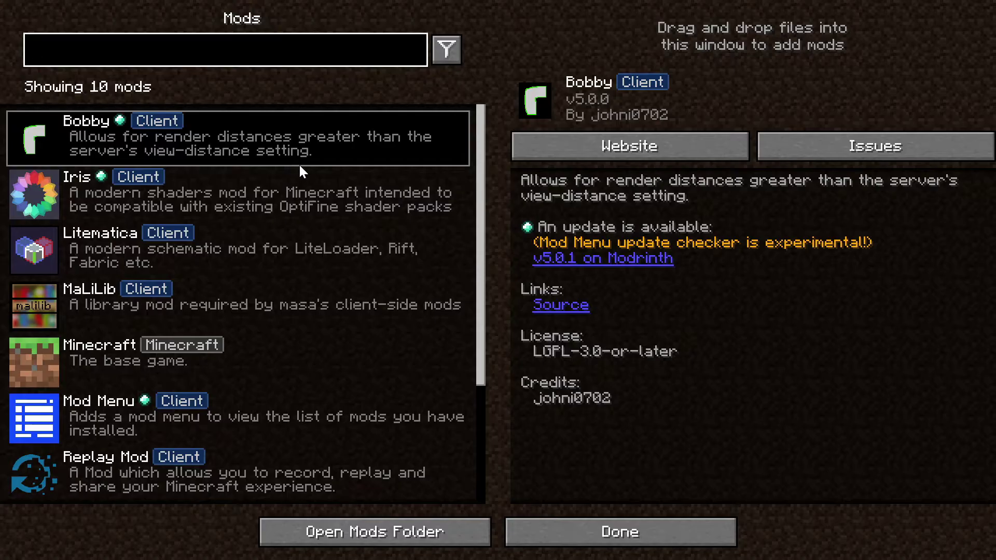
scroll(249, 185, down, 3)
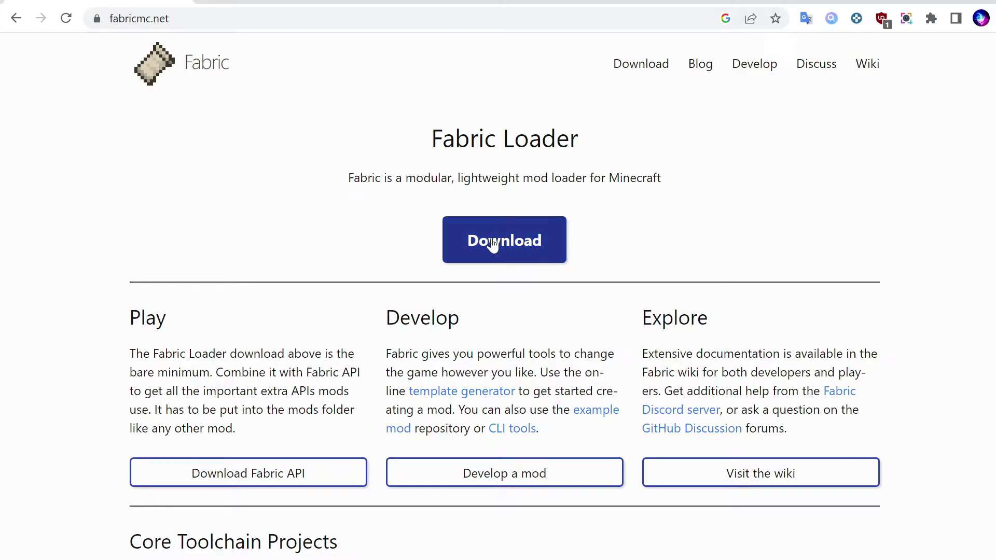
In the browser, download the Fabric installer for Windows, run it, and install client loader 0.14.24 for Minecraft 1.20.2.
click(500, 258)
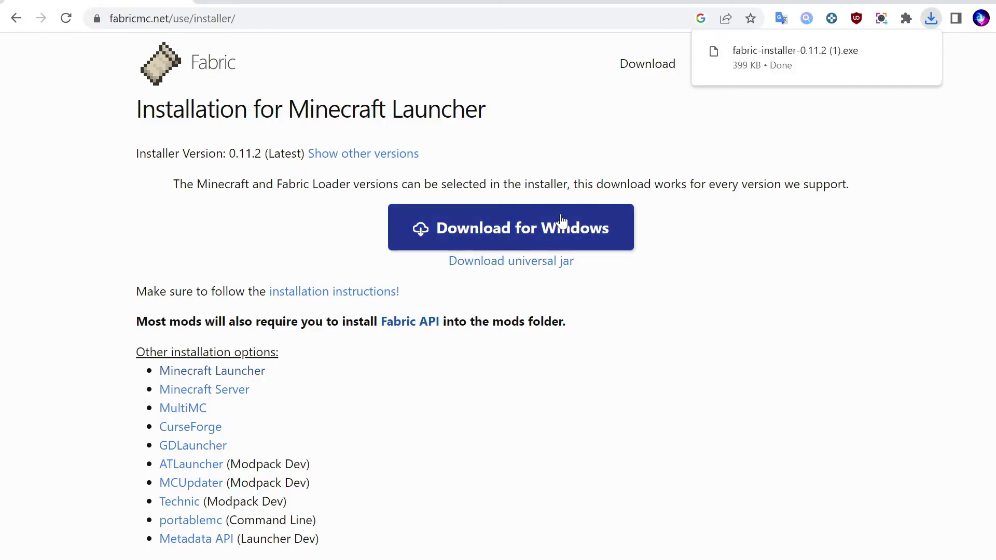
click(862, 62)
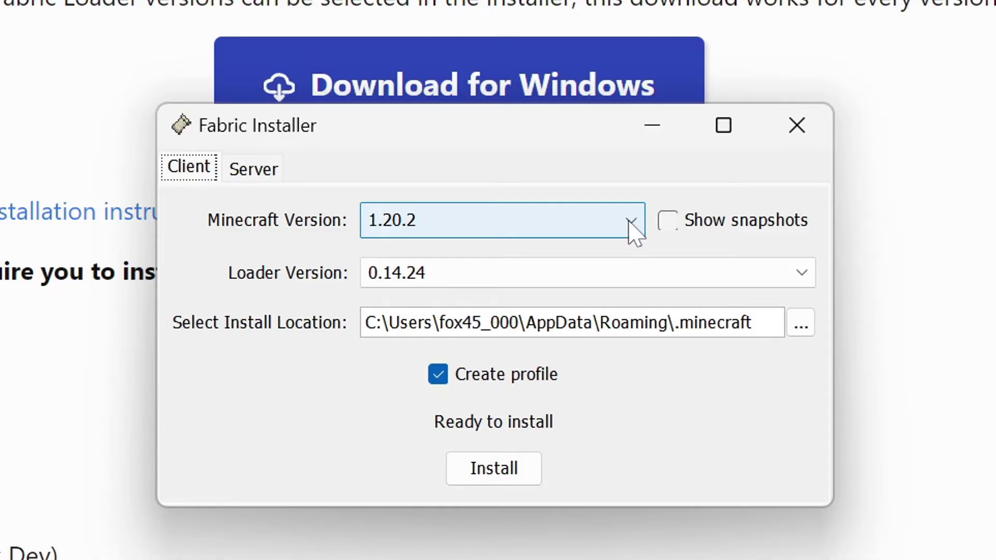
key(Tab)
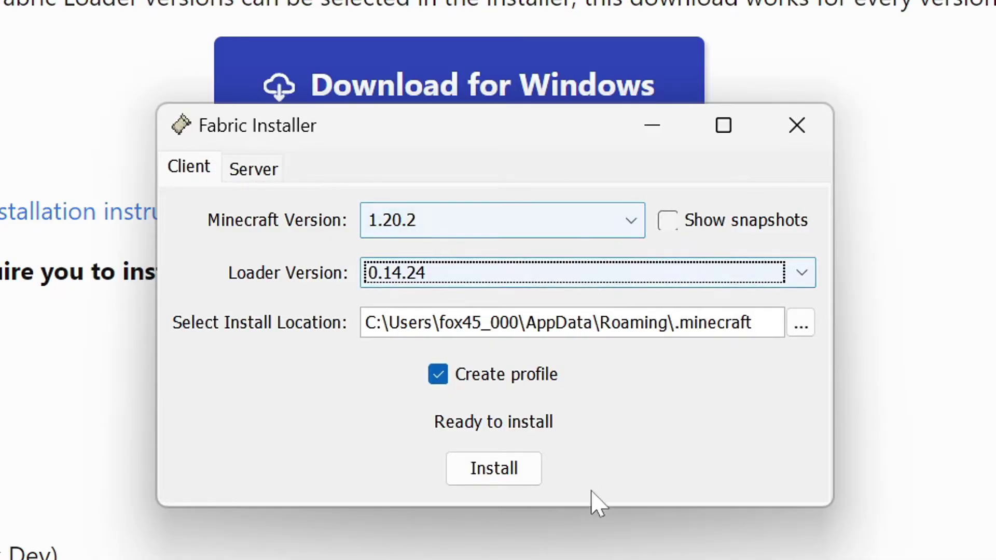
click(522, 482)
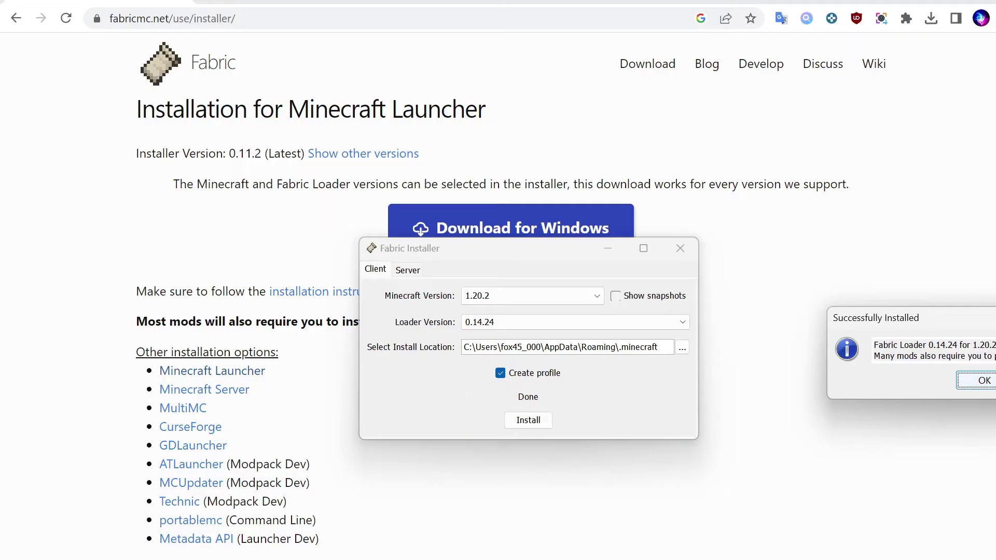
drag(989, 318, 612, 309)
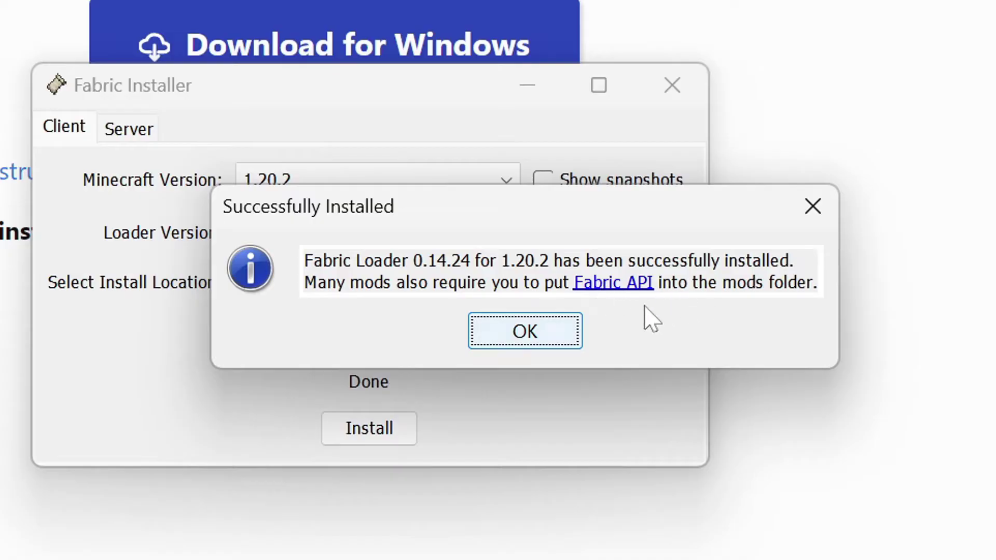
click(538, 335)
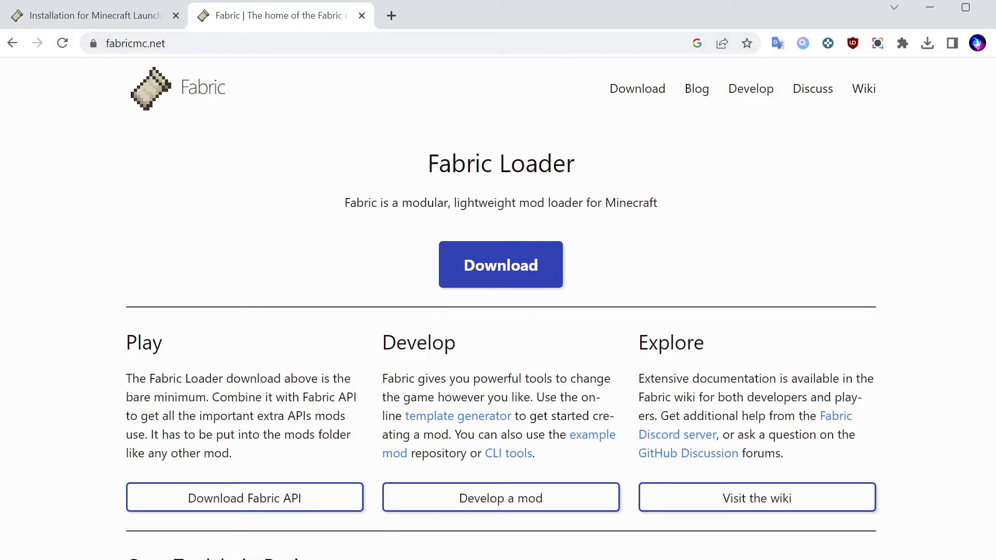
Download the Fabric API 0.90.4+1.20.2 release file from its CurseForge page.
click(302, 500)
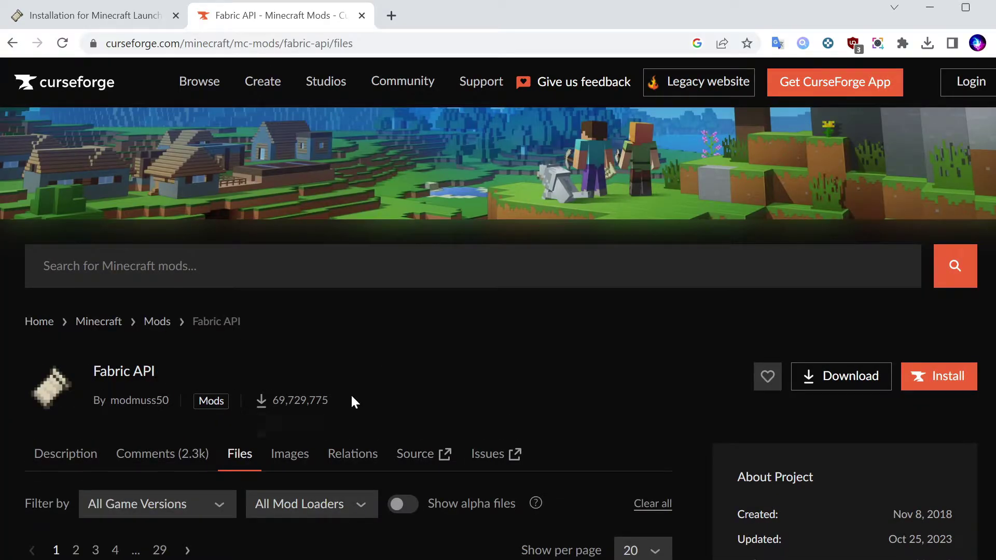
scroll(350, 396, down, 5)
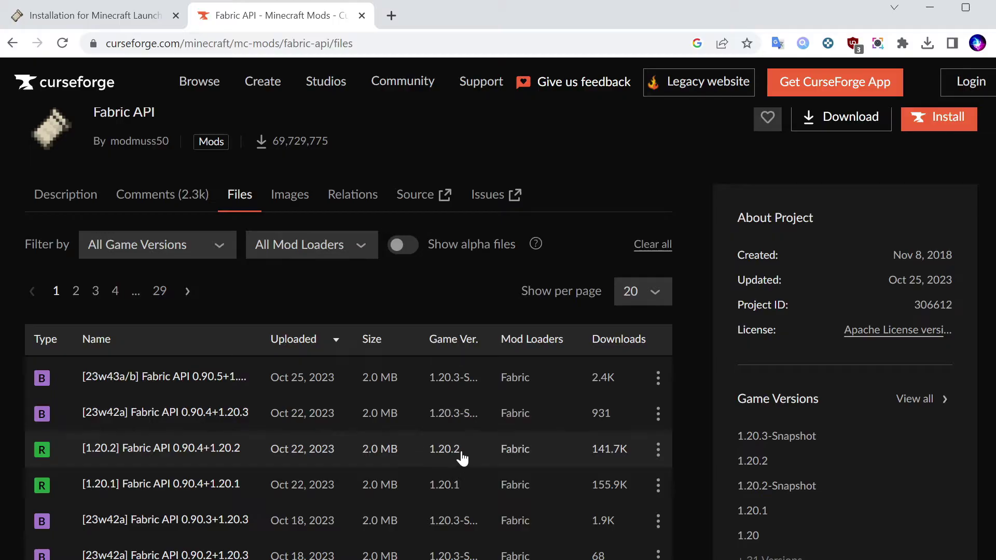
click(234, 459)
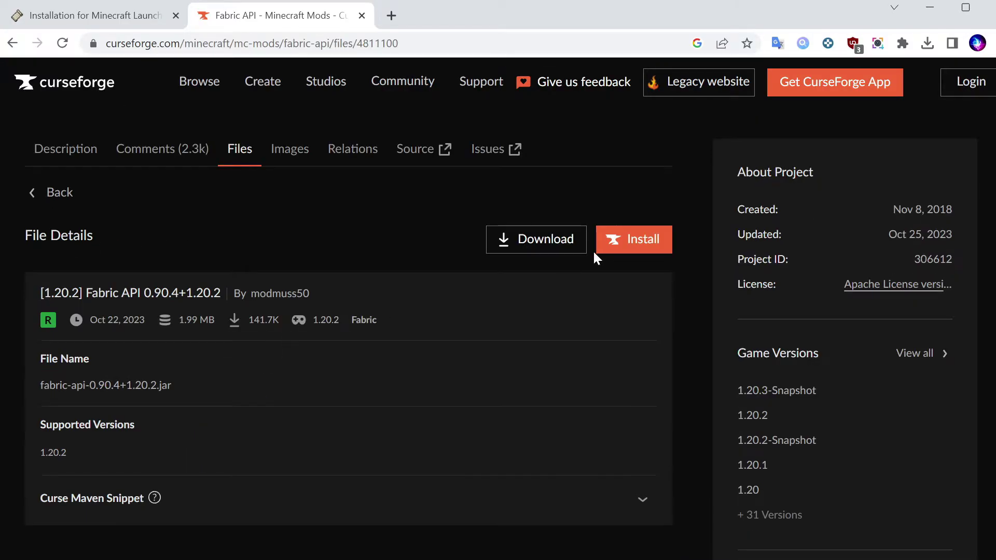
click(565, 247)
In File Explorer, create a folder named mods inside the Roaming .minecraft folder and move the downloaded Fabric API file into it.
key(alt+Tab)
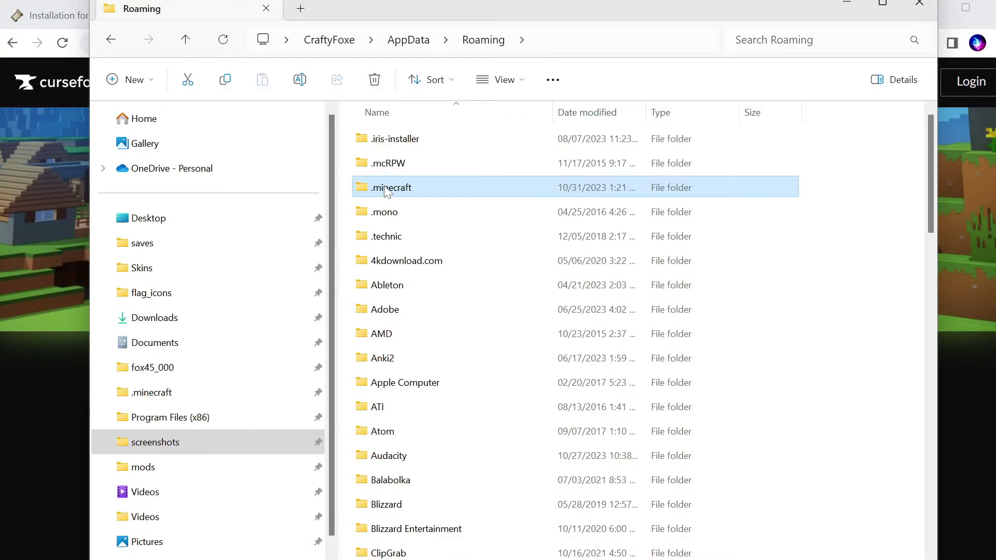
double_click(386, 190)
scroll(371, 363, down, 3)
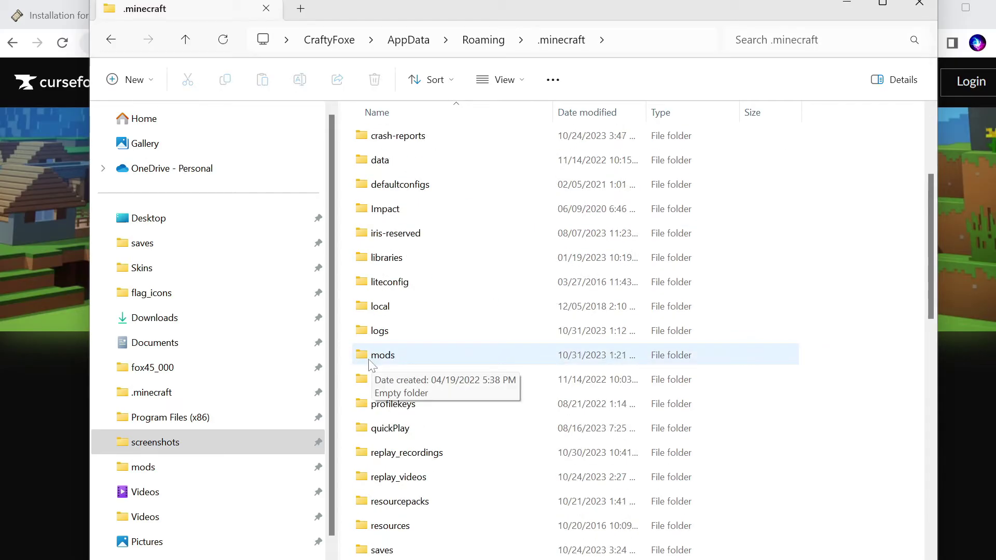
right_click(809, 351)
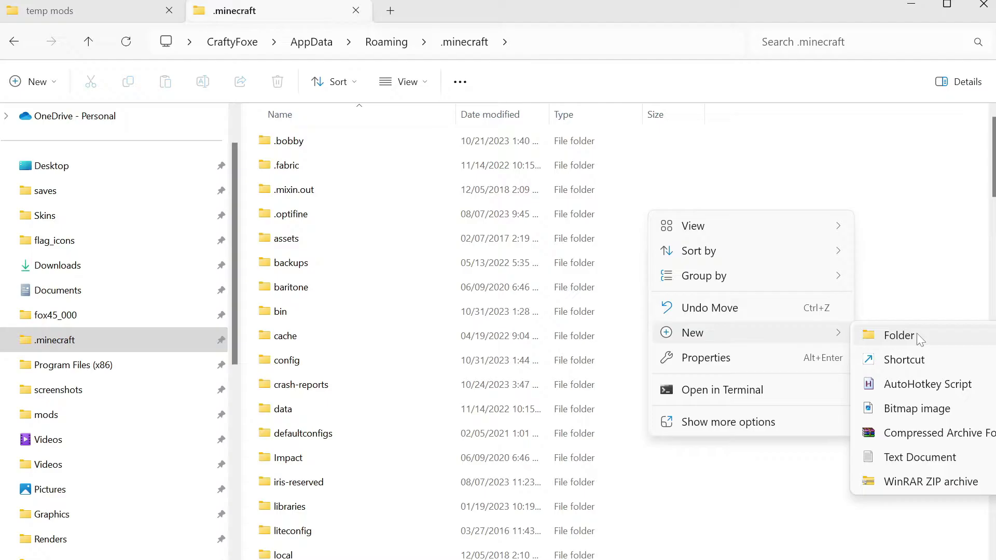
click(917, 336)
text(mods)
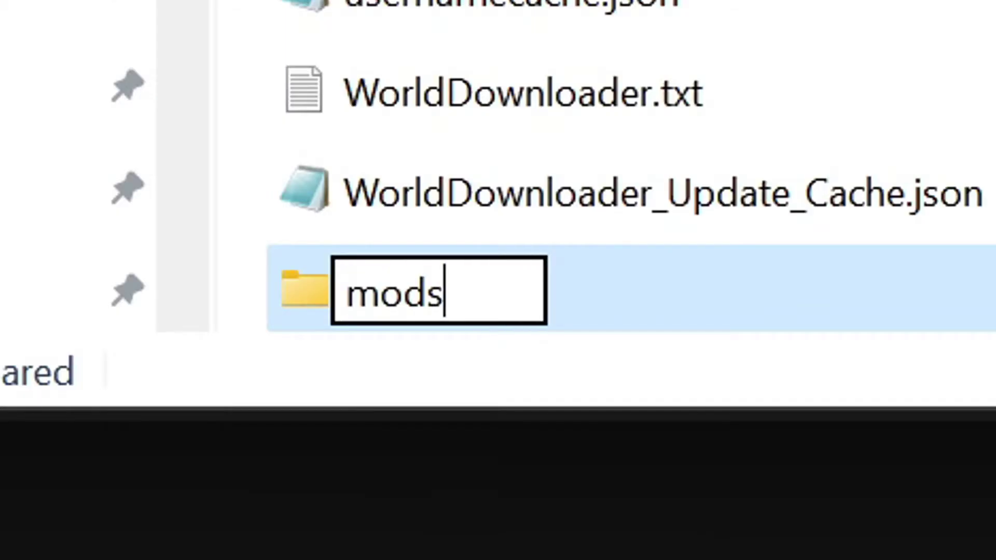
key(Return)
double_click(374, 403)
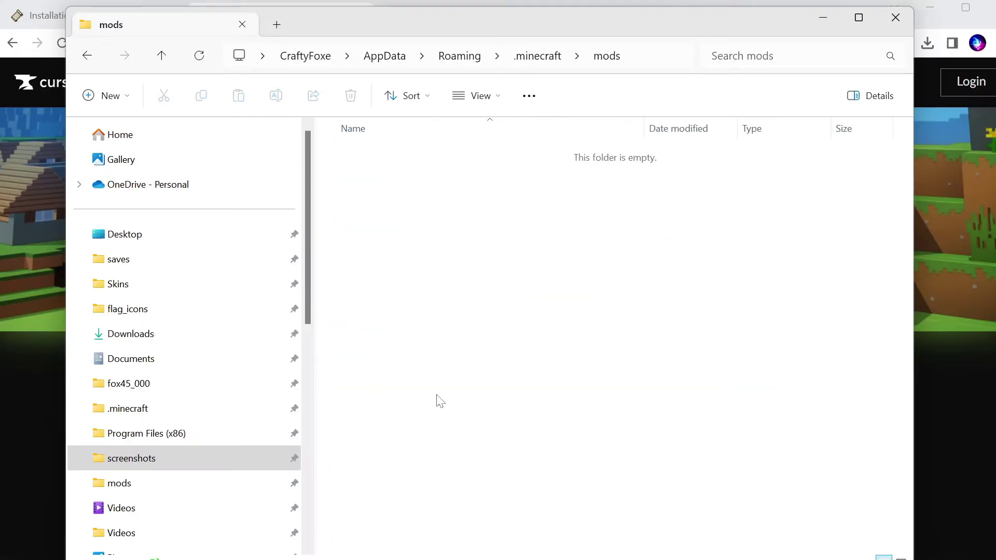
drag(3, 156, 332, 155)
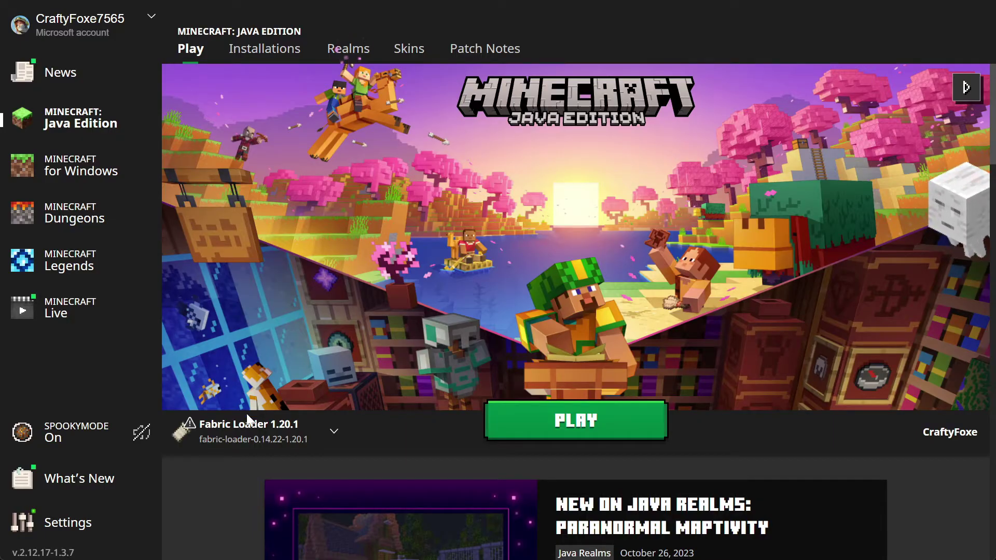
In the Minecraft Launcher, select fabric-loader-1.20.2 as the installation to play.
click(279, 442)
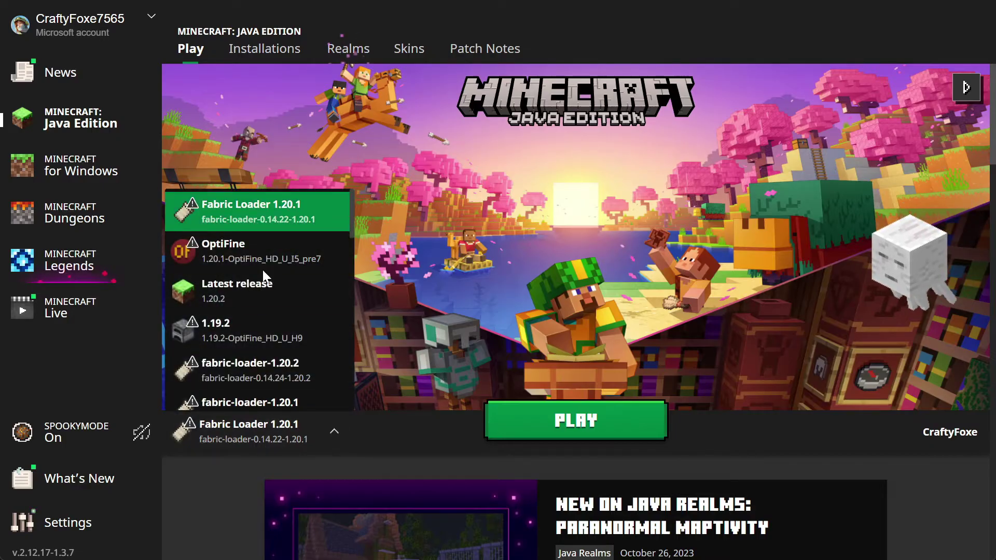
click(295, 377)
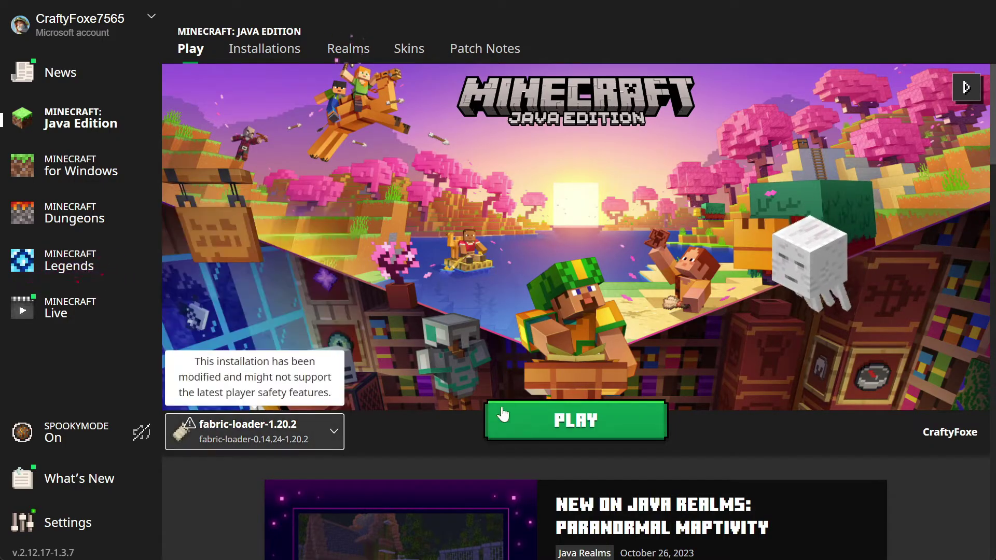
Search the installations for 1.20.2, edit fabric-loader-1.20.2, and save it with -Xmx8G as the memory value in its JVM arguments.
click(274, 52)
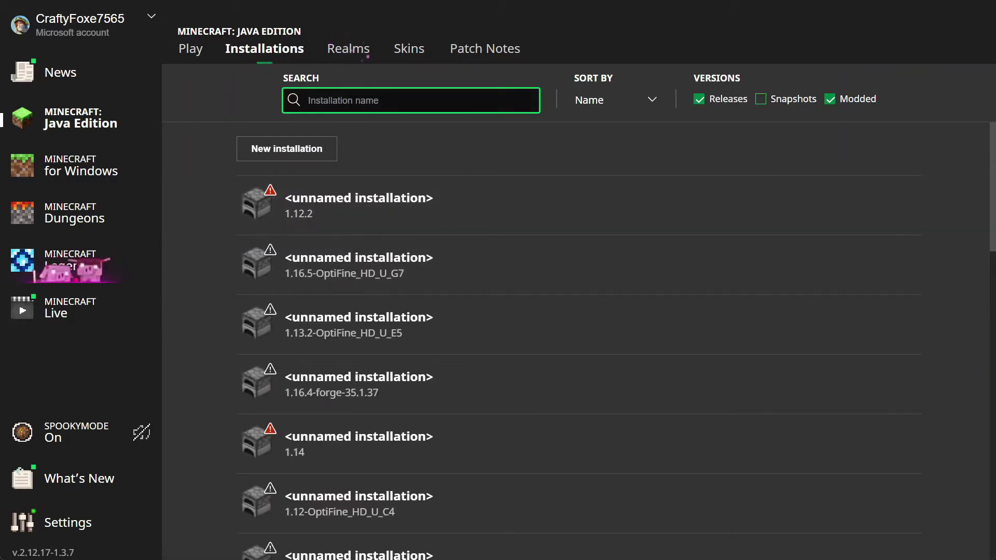
click(394, 100)
text(1.20.2)
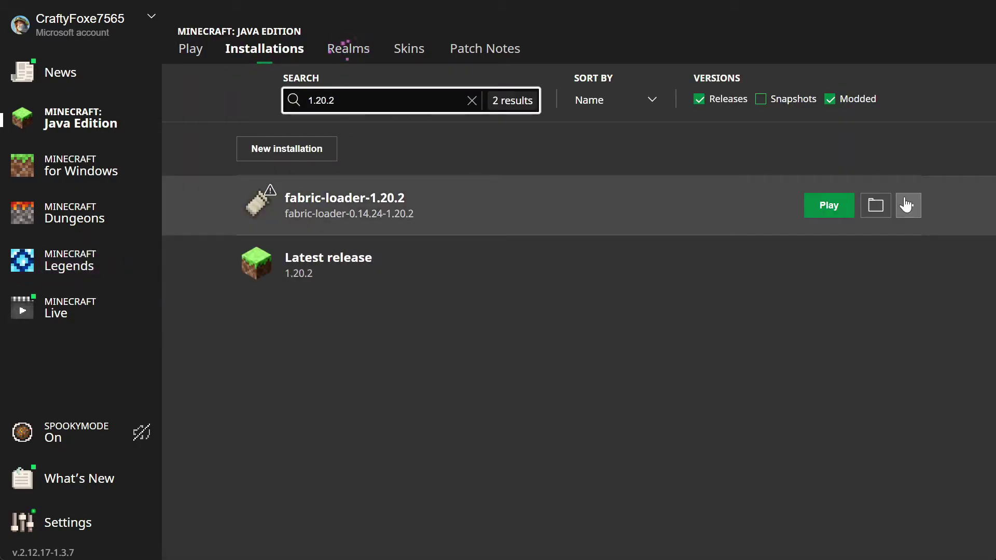
click(908, 204)
click(873, 236)
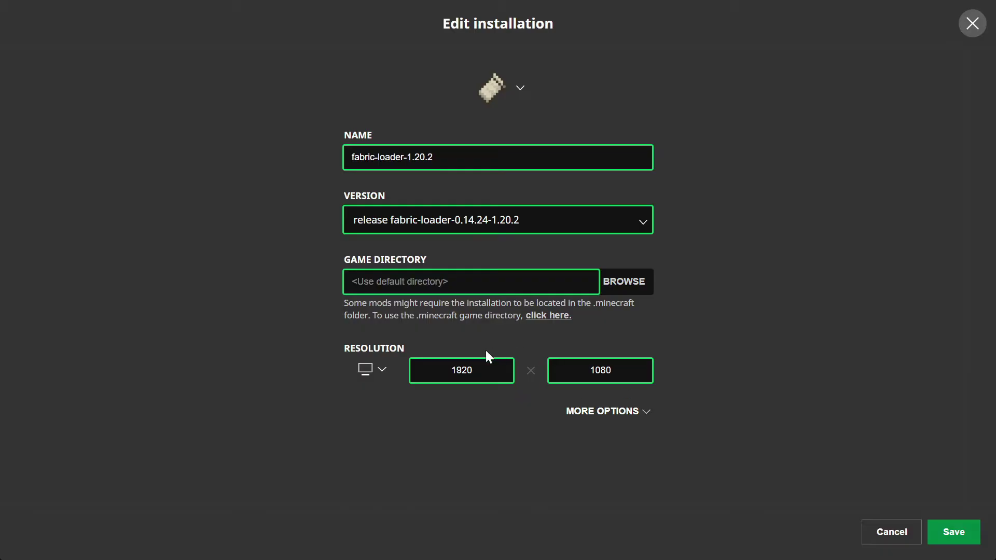
click(602, 412)
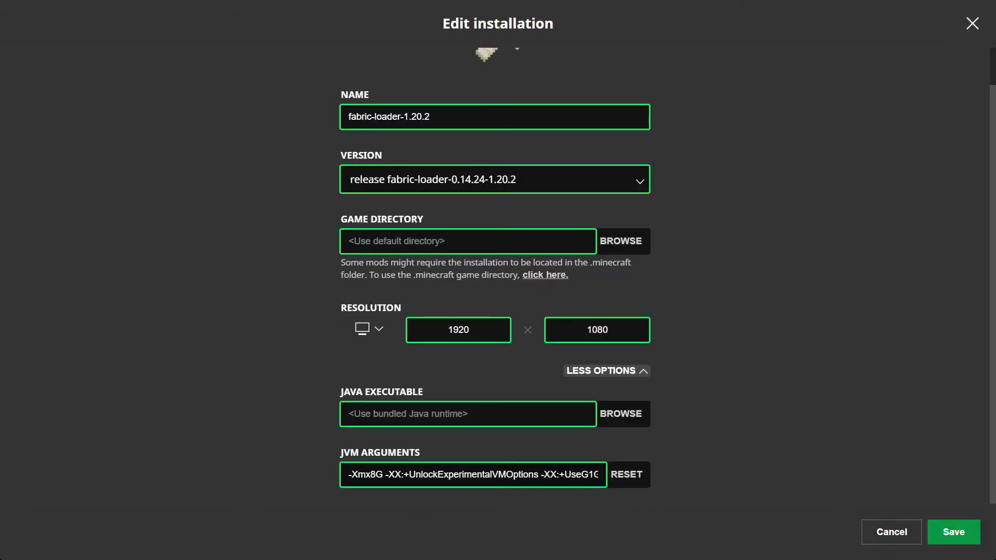
drag(383, 475, 322, 482)
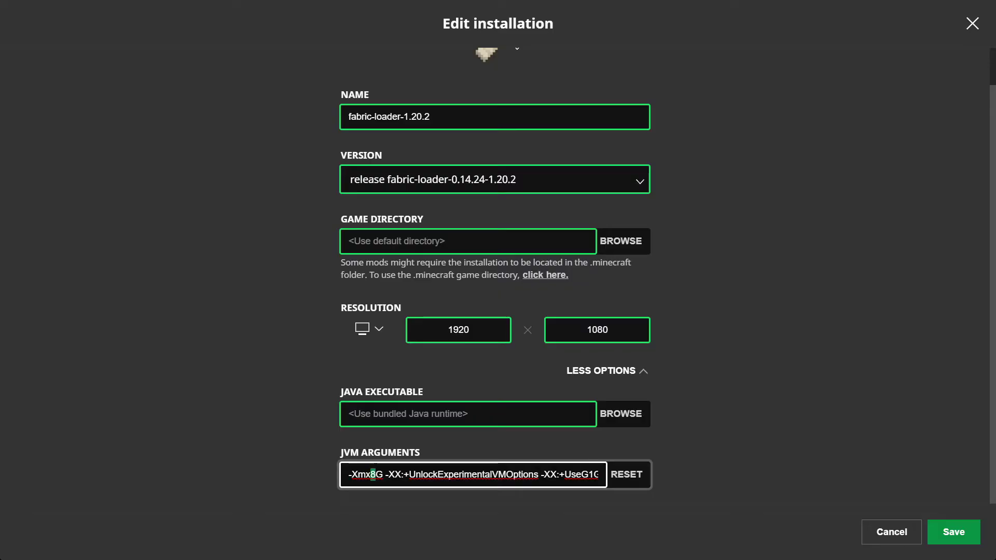
click(952, 539)
Launch the game with fabric-loader-1.20.2, accepting the modified-installation risks and turning off further warnings for it.
click(188, 52)
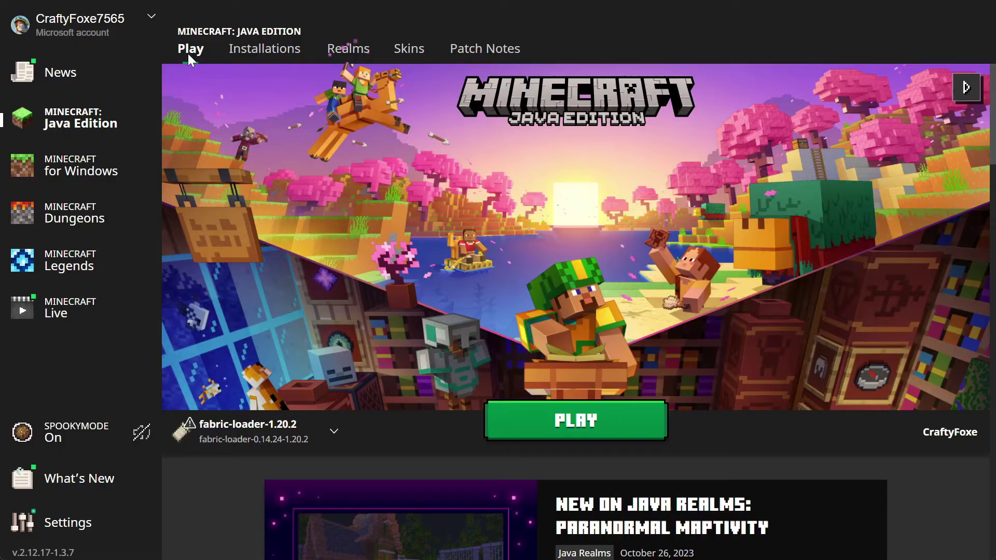
click(586, 423)
click(310, 306)
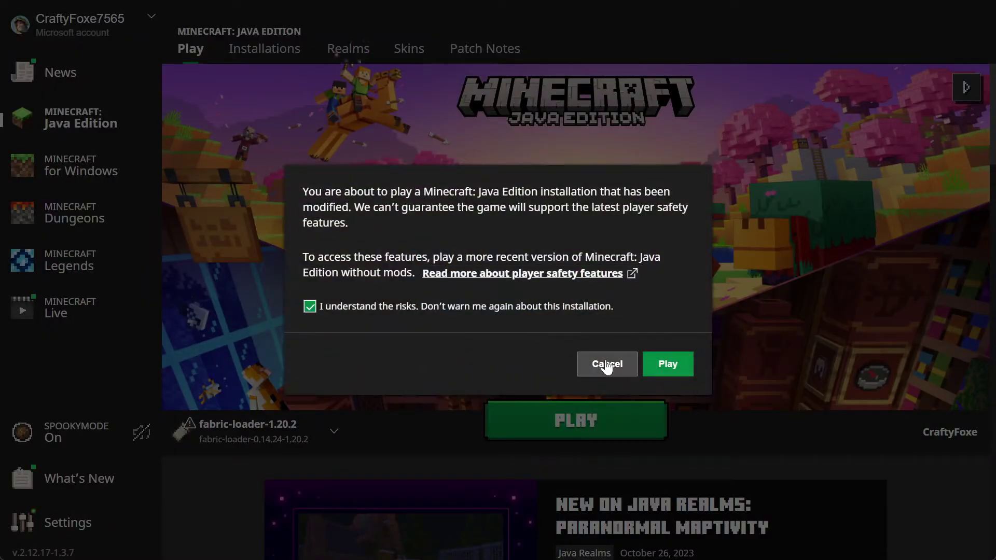
click(660, 364)
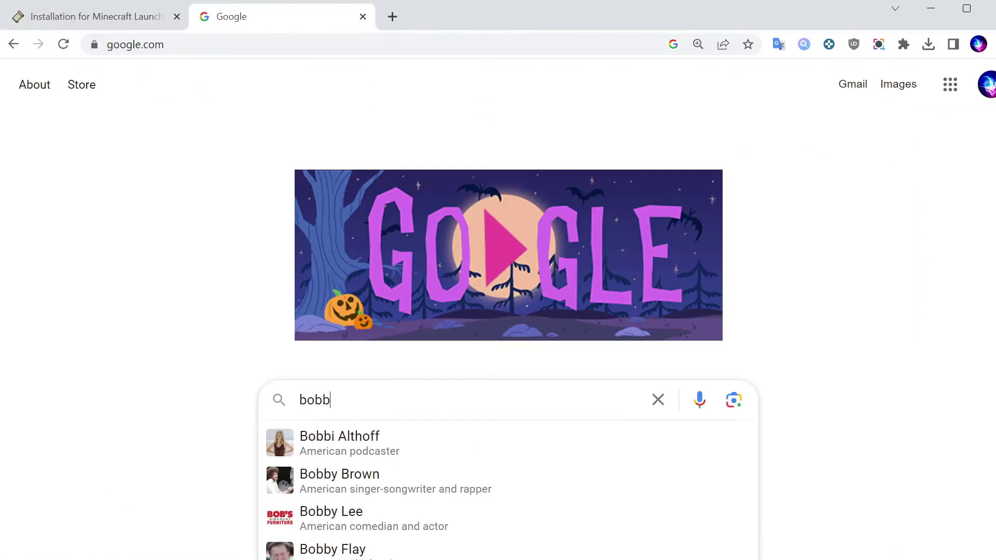
In the browser, search Google for "bobby mod".
key(BackSpace)
text(y)
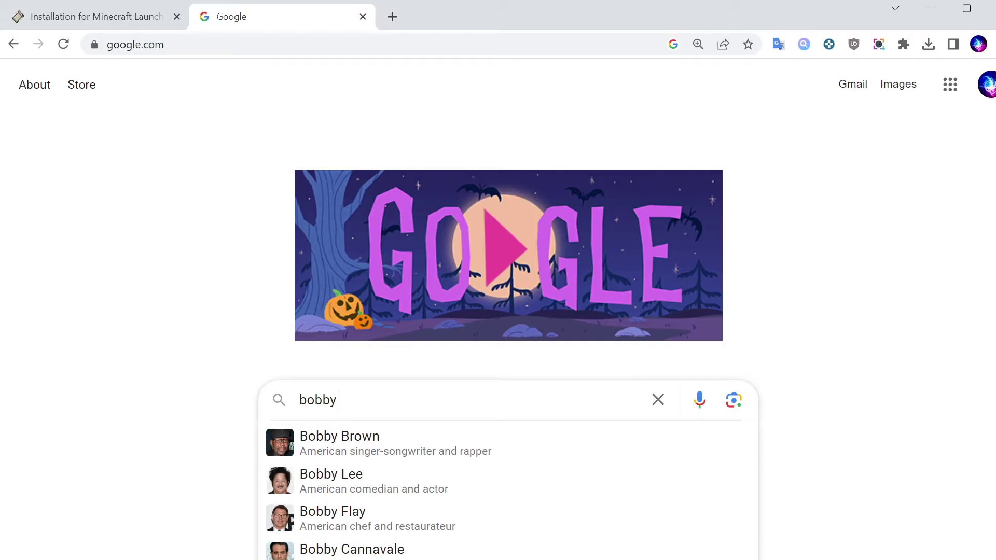
text( mod)
key(Return)
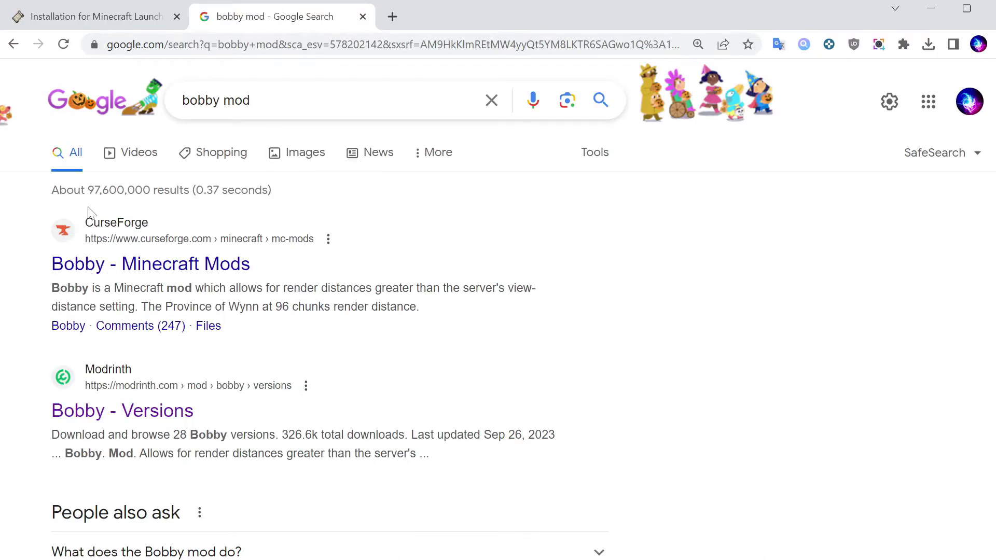
Open Bobby's versions page on Modrinth and download release 5.0.2 for Fabric 1.20.2.
click(122, 418)
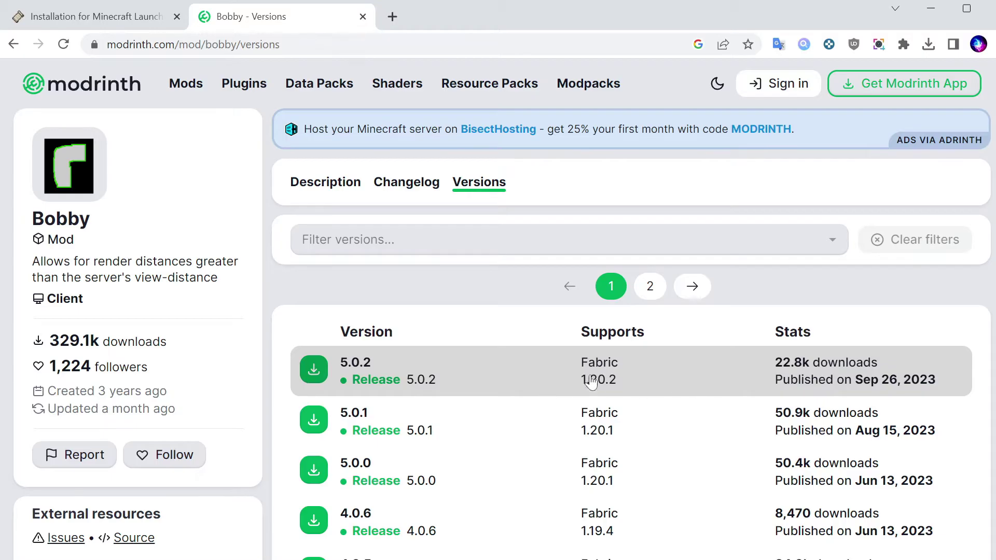
click(454, 380)
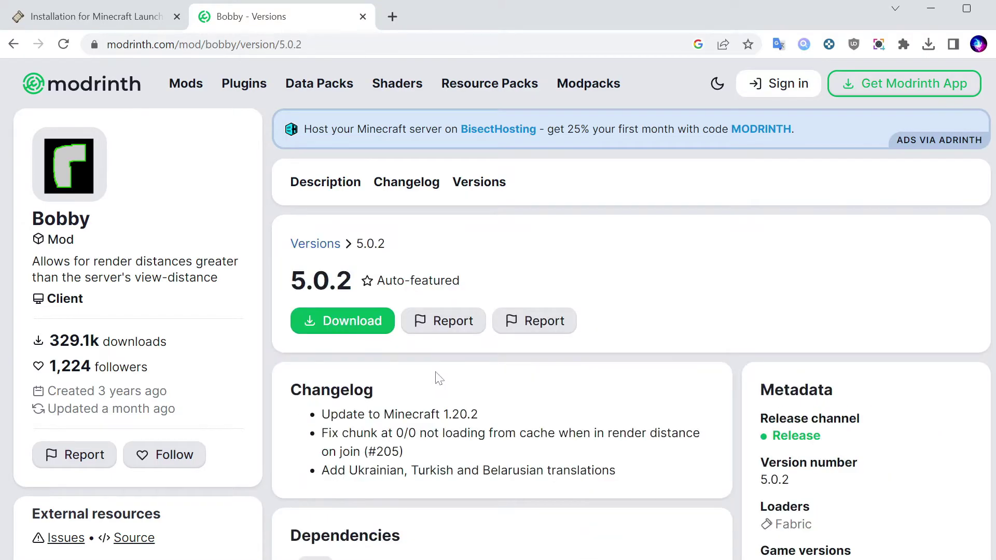
click(386, 321)
Follow the ModMenu link in Bobby's description and download Mod Menu v8.0.0 for 1.20.2.
click(332, 183)
scroll(718, 456, down, 10)
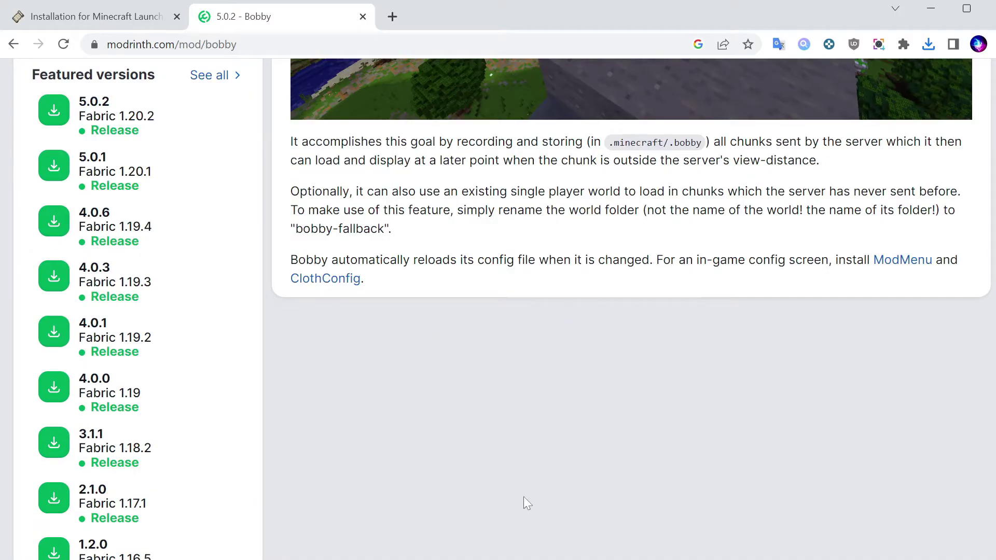
scroll(524, 503, up, 5)
drag(831, 519, 856, 550)
click(871, 541)
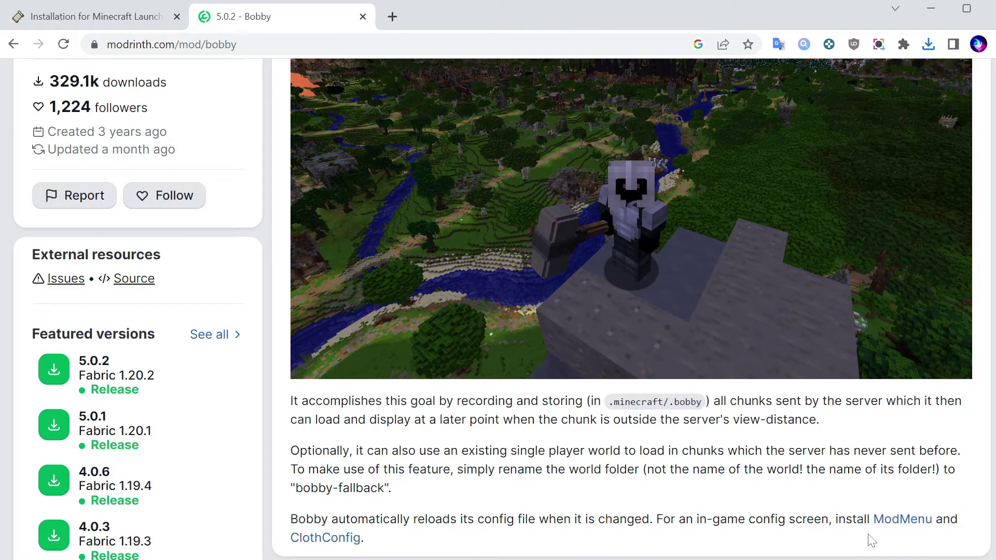
click(889, 523)
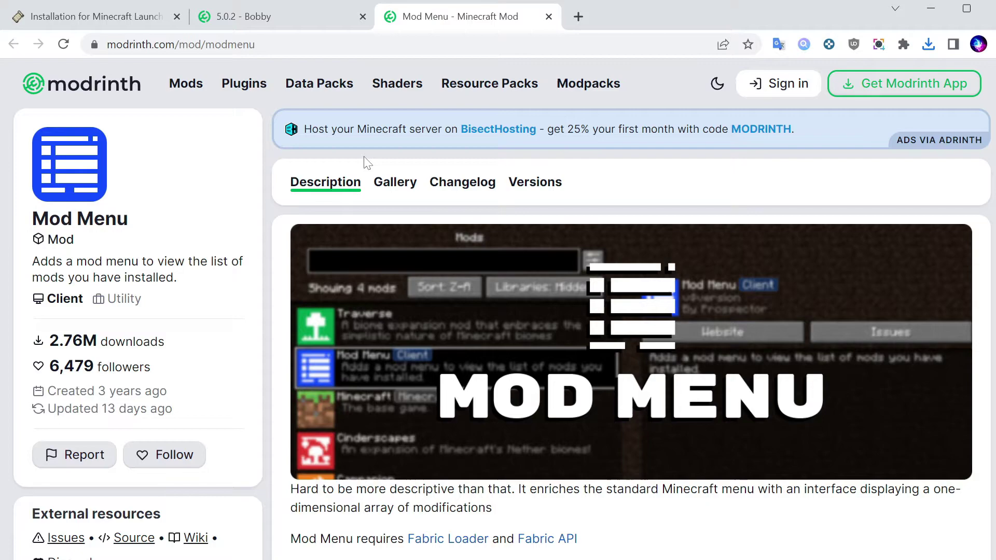
click(533, 184)
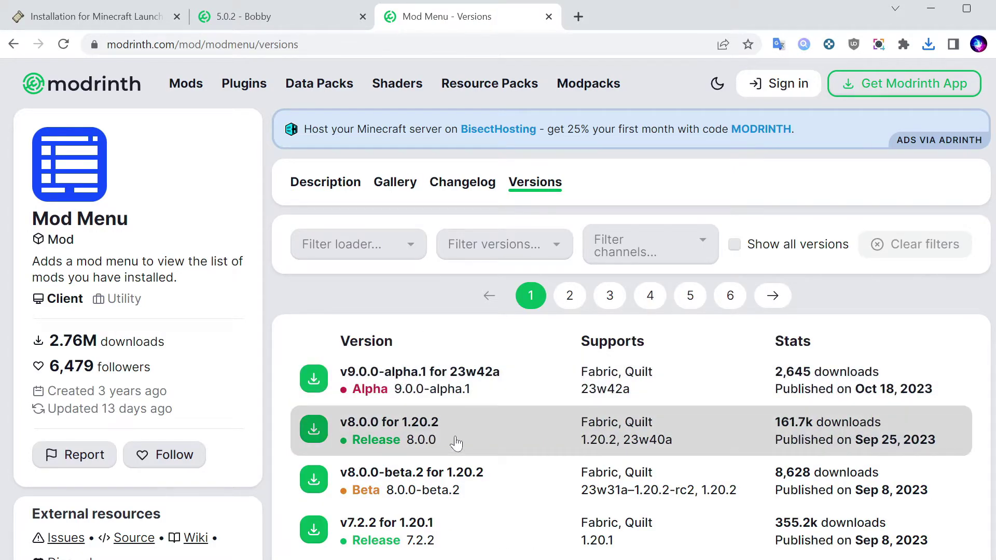
click(362, 440)
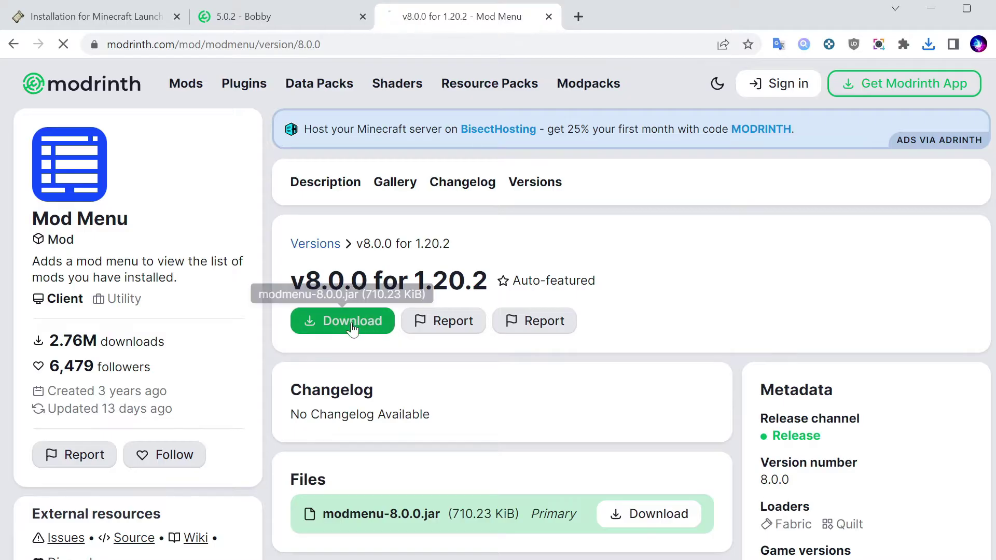
Go from Bobby's description to the ClothConfig page and download its 1.20.2 file [Fabric 1.20.2] v12.0.109.
key(ctrl+shift+Tab)
scroll(512, 415, down, 5)
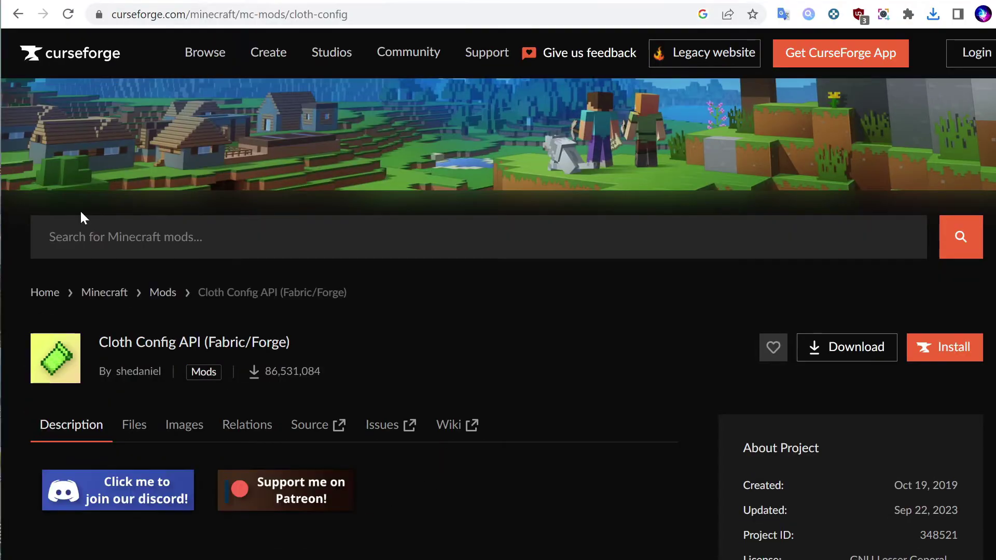
scroll(252, 345, down, 5)
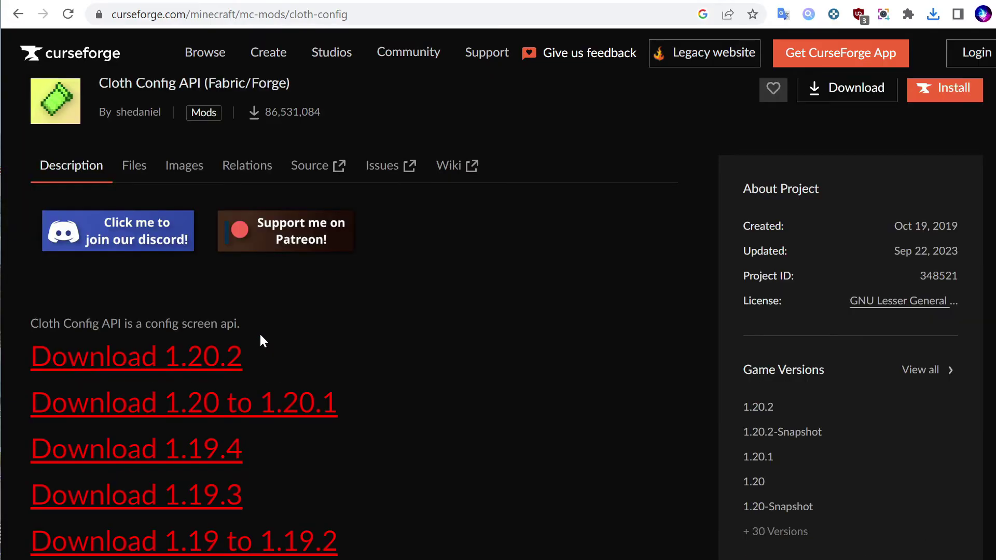
click(200, 363)
scroll(355, 389, down, 5)
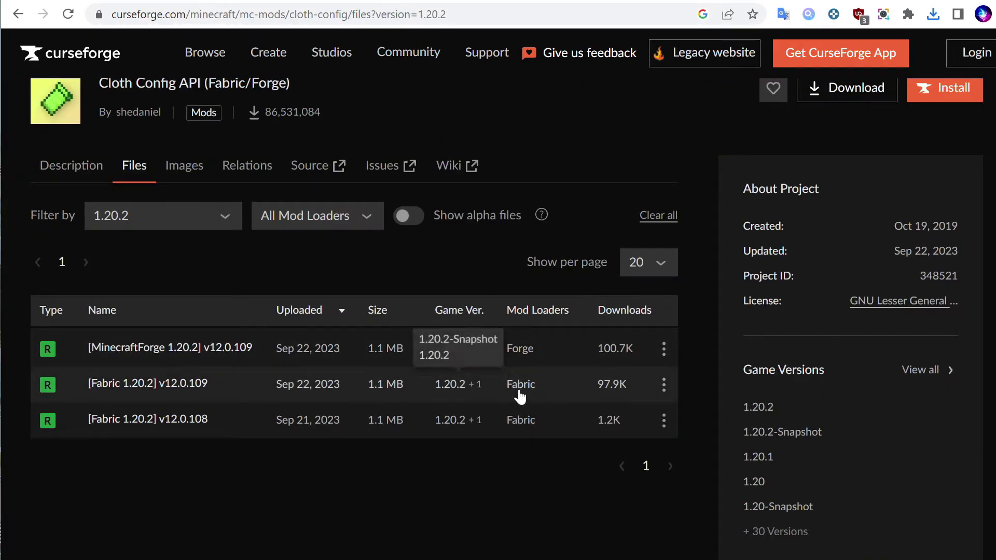
click(127, 383)
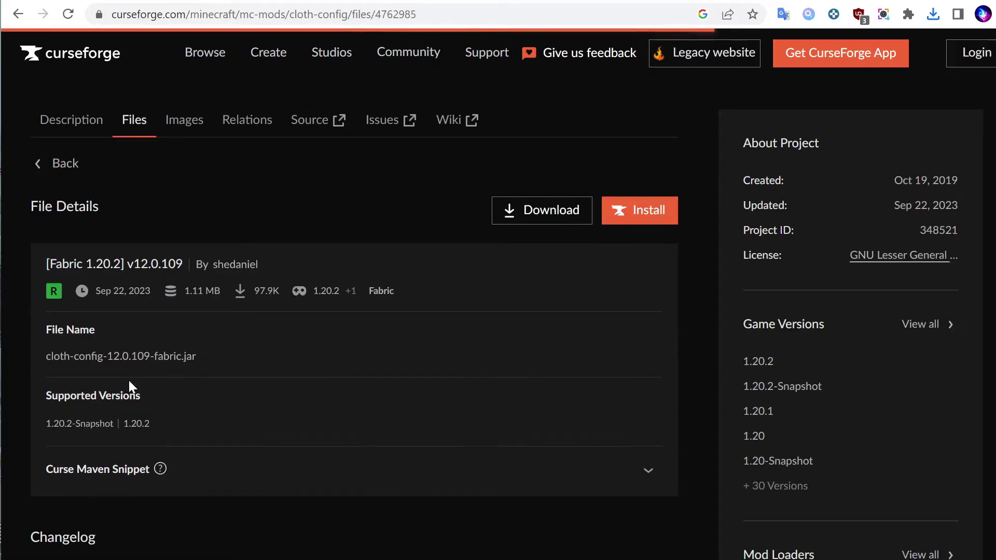
click(562, 213)
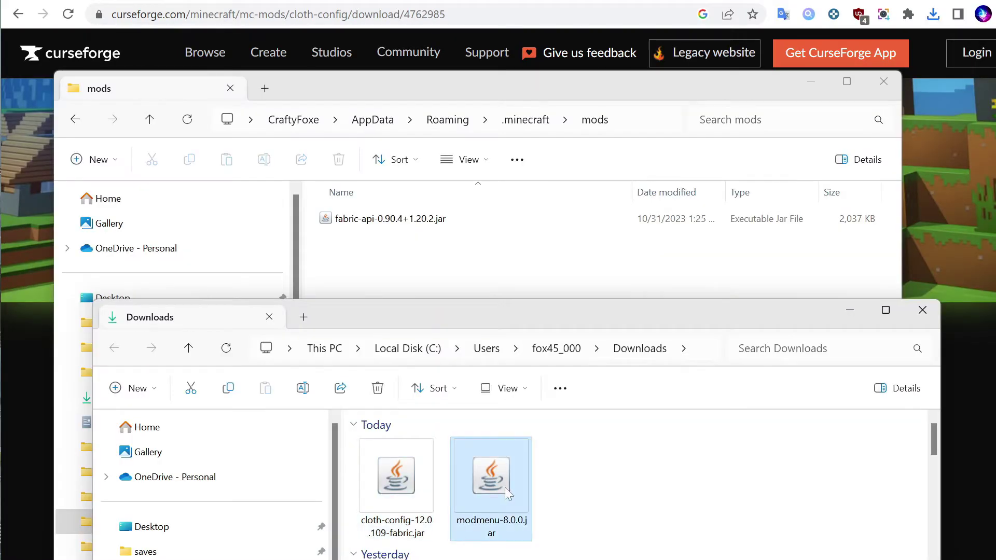
Move cloth-config-12.0.109-fabric.jar, modmenu-8.0.0.jar and bobby-5.0.2.jar into the .minecraft mods folder.
drag(583, 475, 456, 272)
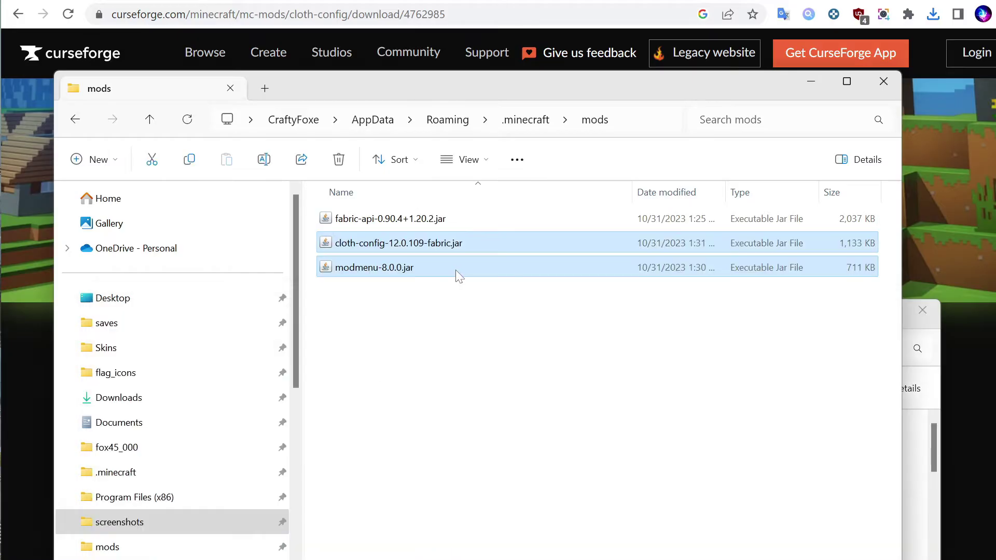
click(558, 388)
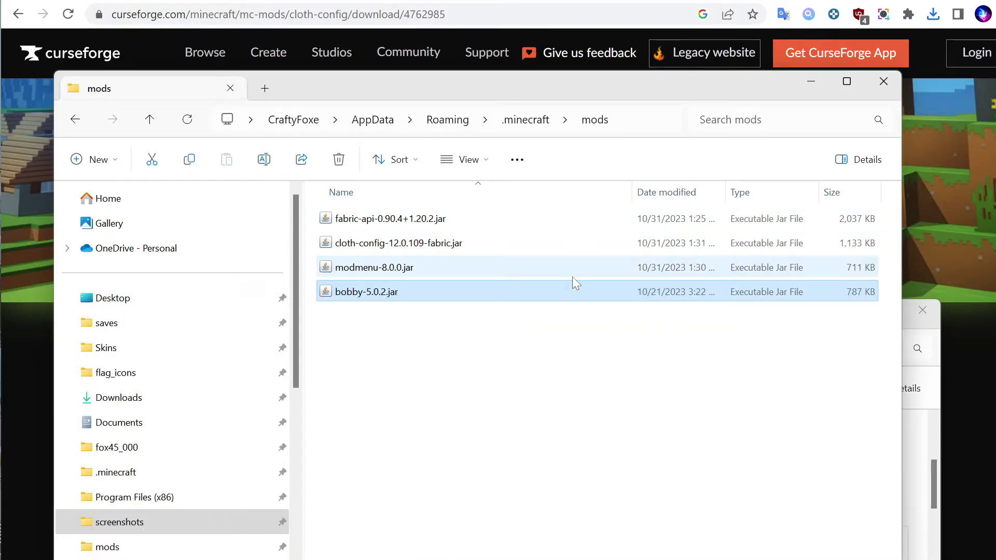
click(436, 329)
drag(483, 349, 361, 171)
click(440, 384)
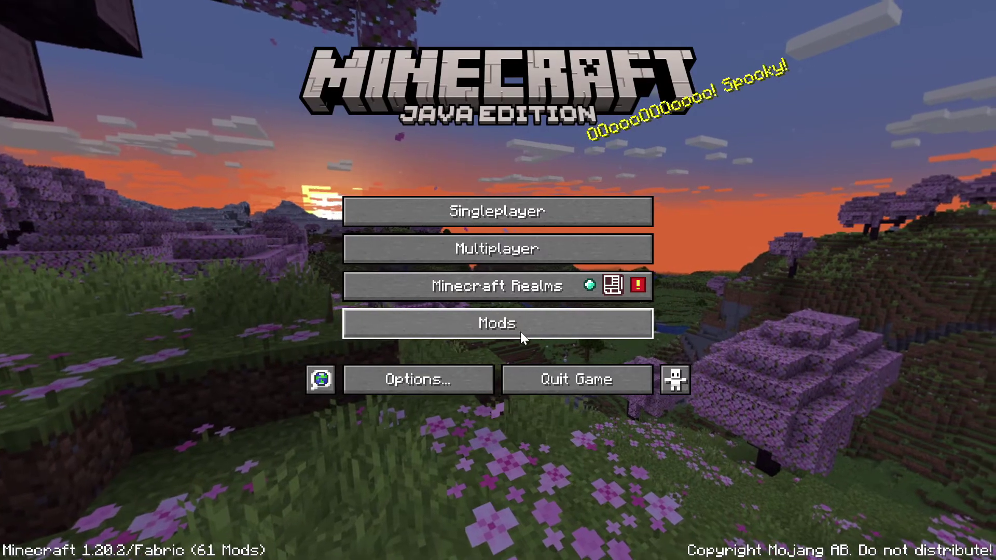
Open the mods list from Minecraft's title screen and fly around the airfield world to view its render distance.
click(521, 332)
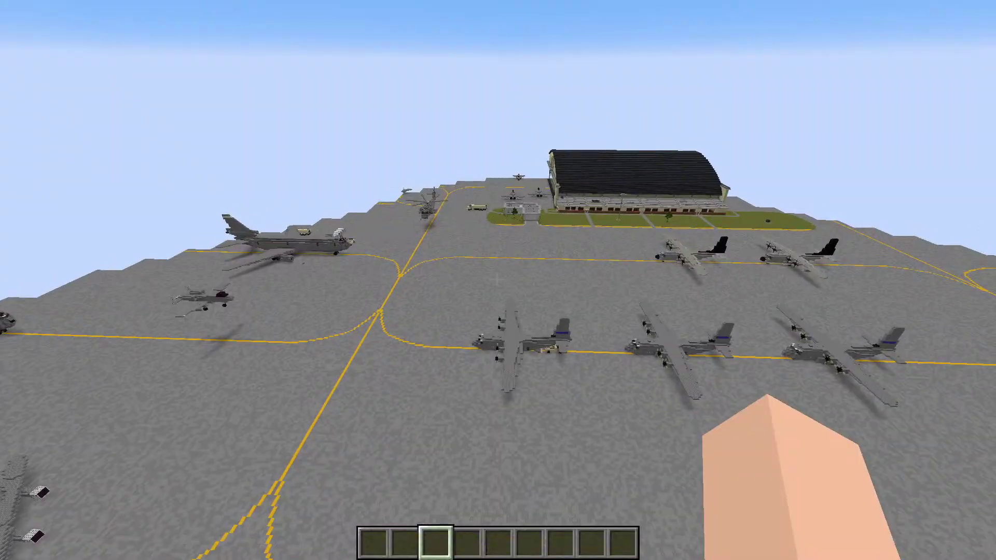
key(w)
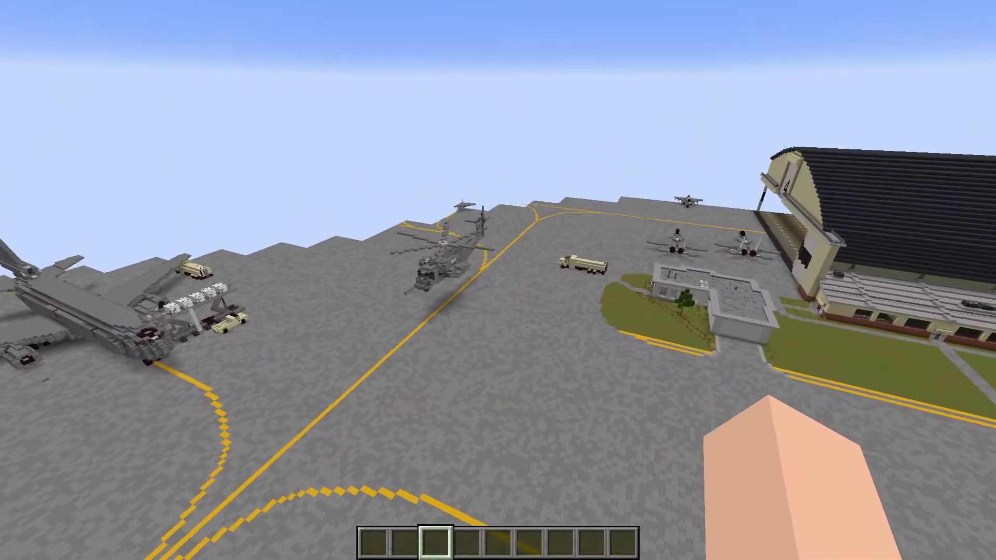
key(s)
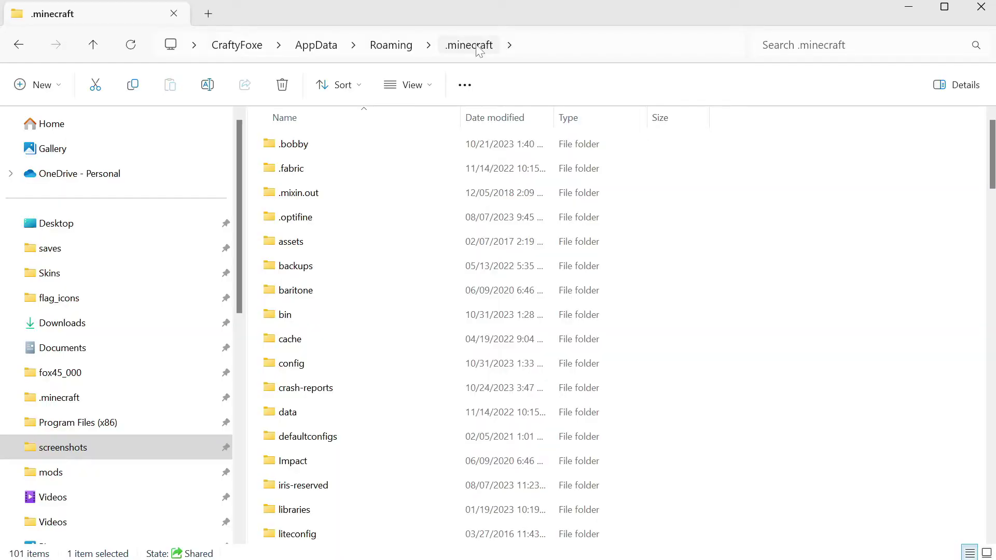
Open bobby.conf from the config folder inside .minecraft with Notepad.
double_click(293, 365)
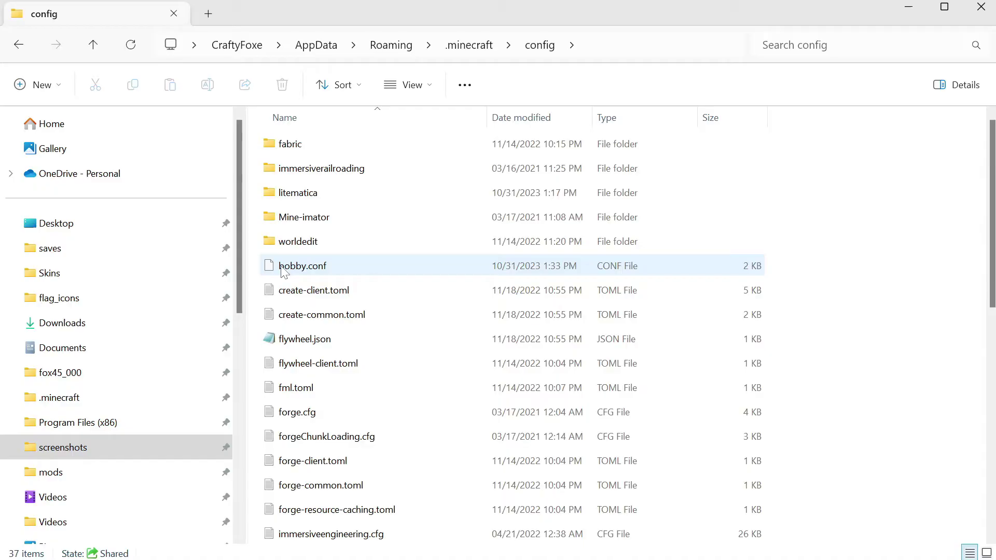
mouse_move(311, 271)
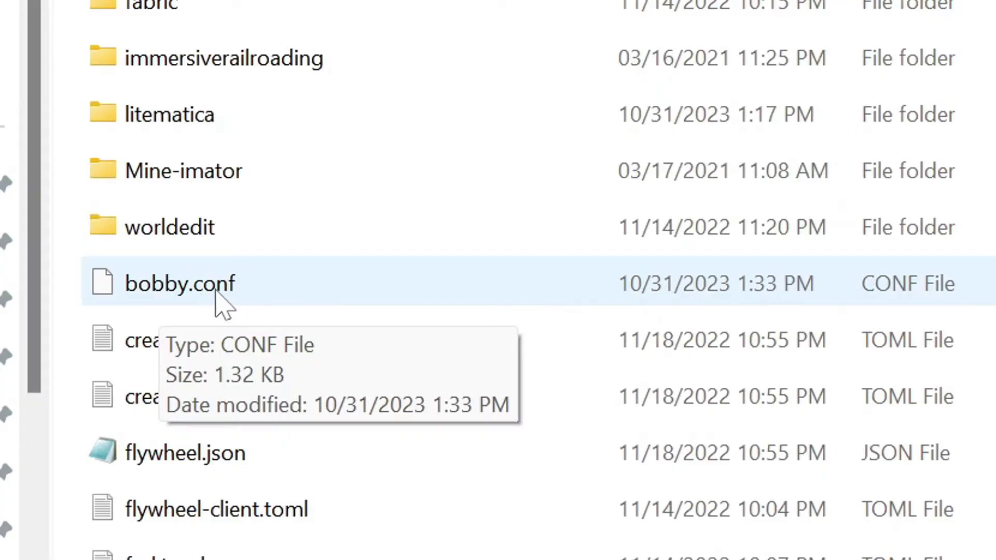
click(214, 293)
right_click(208, 292)
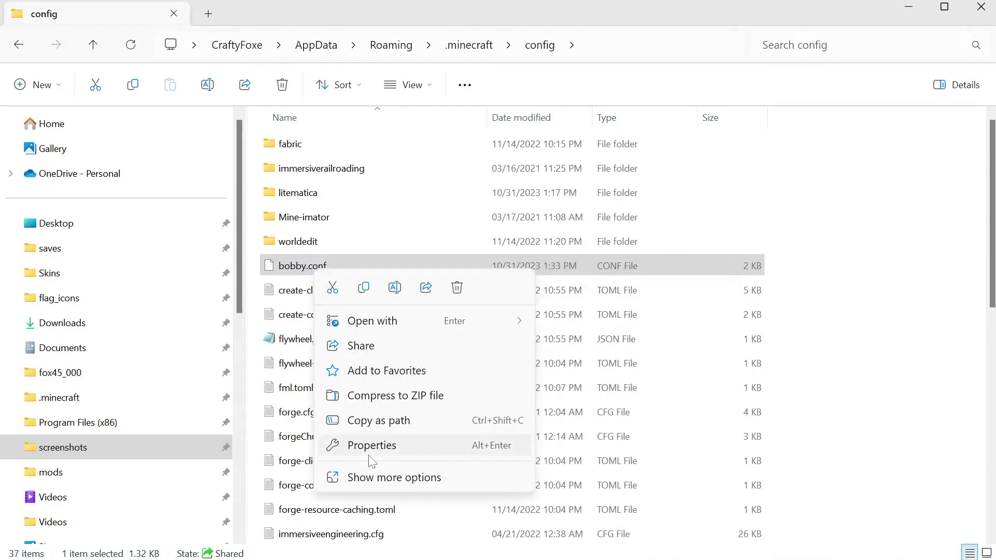
click(371, 478)
click(382, 280)
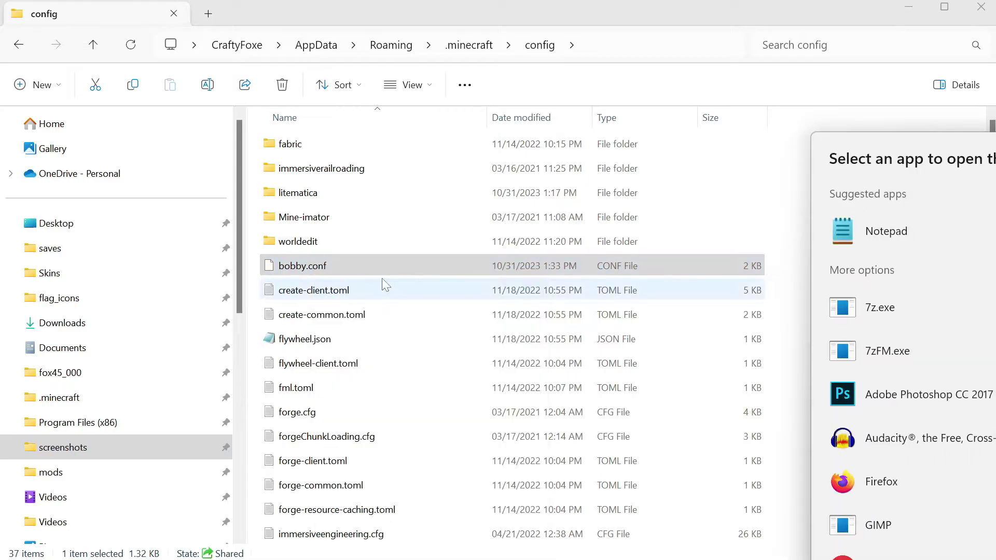
double_click(888, 235)
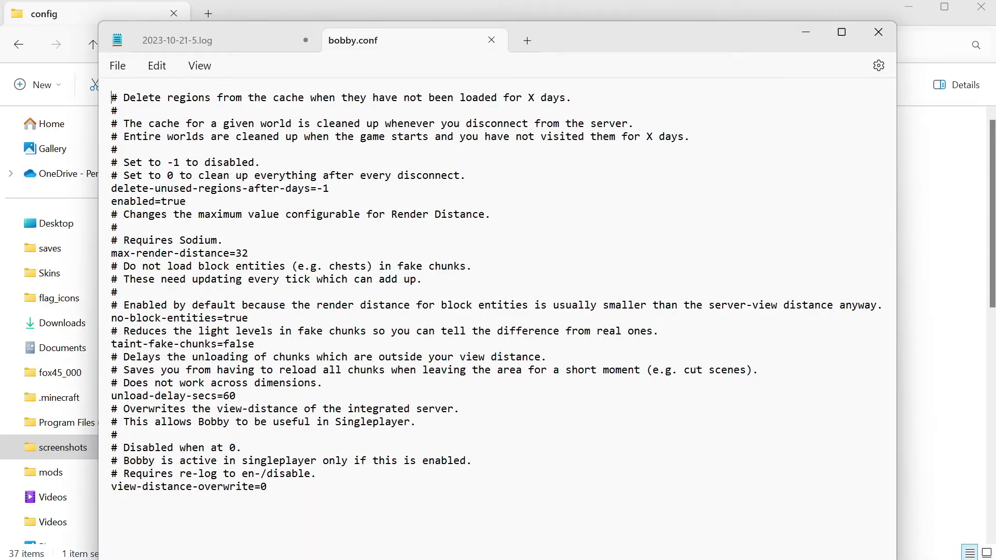
Examine the bobby.conf settings for deleting unused regions, enabling the mod, and max-render-distance with its Sodium requirement.
drag(154, 97, 273, 188)
click(186, 201)
drag(248, 253, 229, 253)
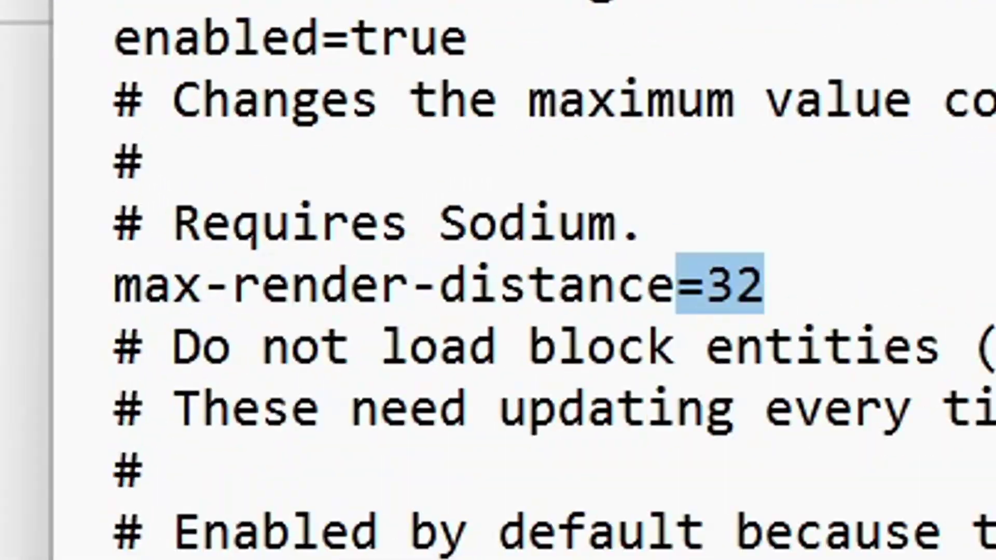
double_click(242, 254)
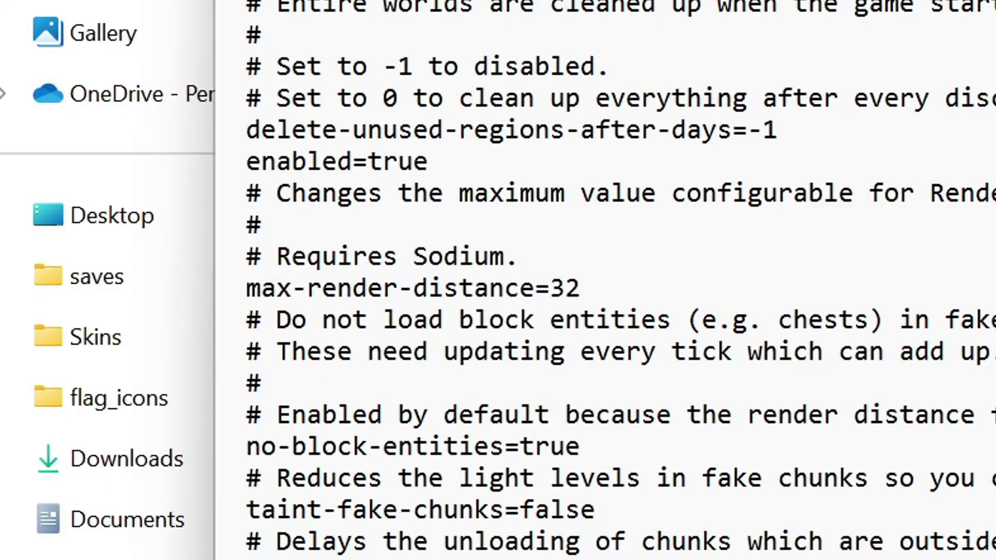
drag(638, 224, 174, 160)
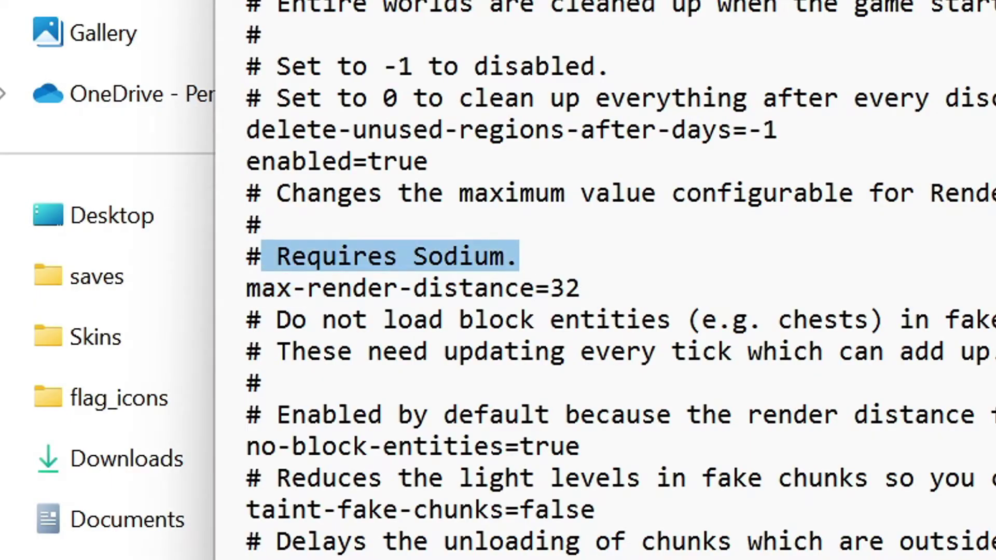
double_click(564, 287)
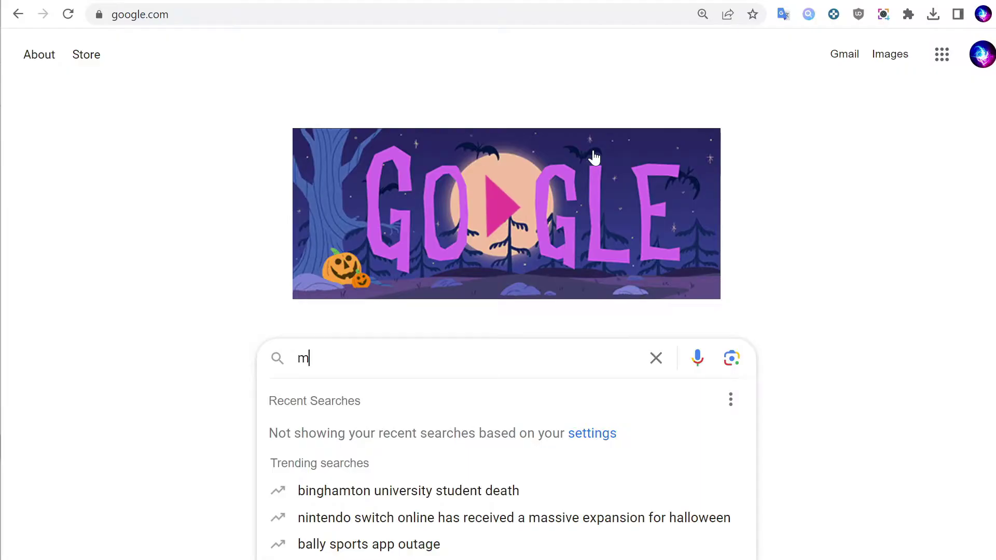
In the browser, search Google for "minecraft sodium mod".
text(inecraft sodium)
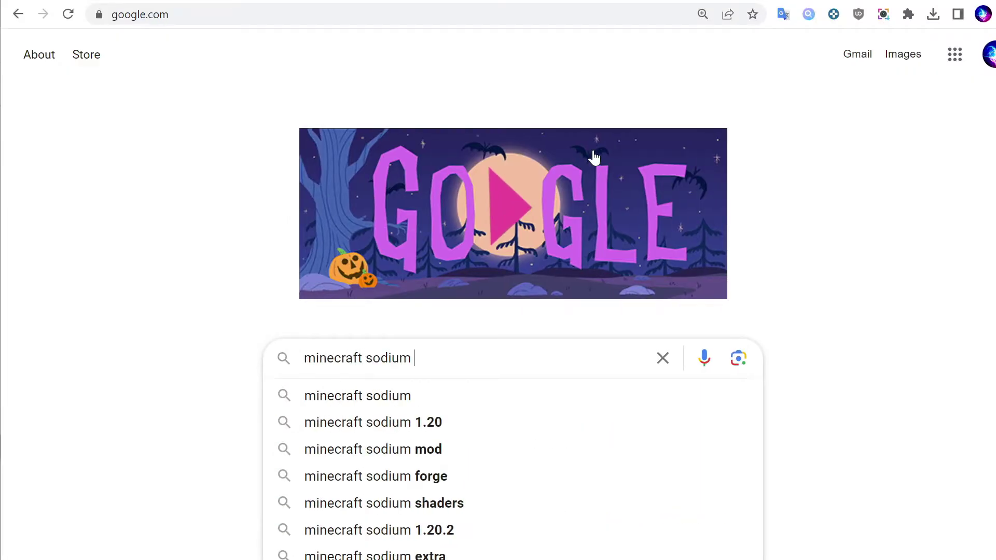
text( mod)
key(Return)
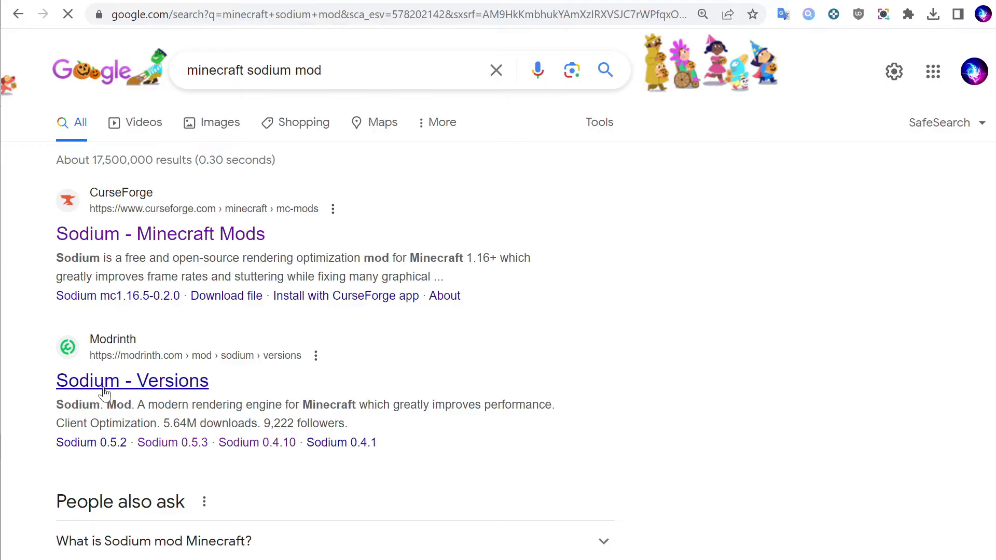
Download Sodium 0.5.3 for Fabric 1.20.2 from its Modrinth versions page and bring up the .minecraft mods folder.
click(104, 384)
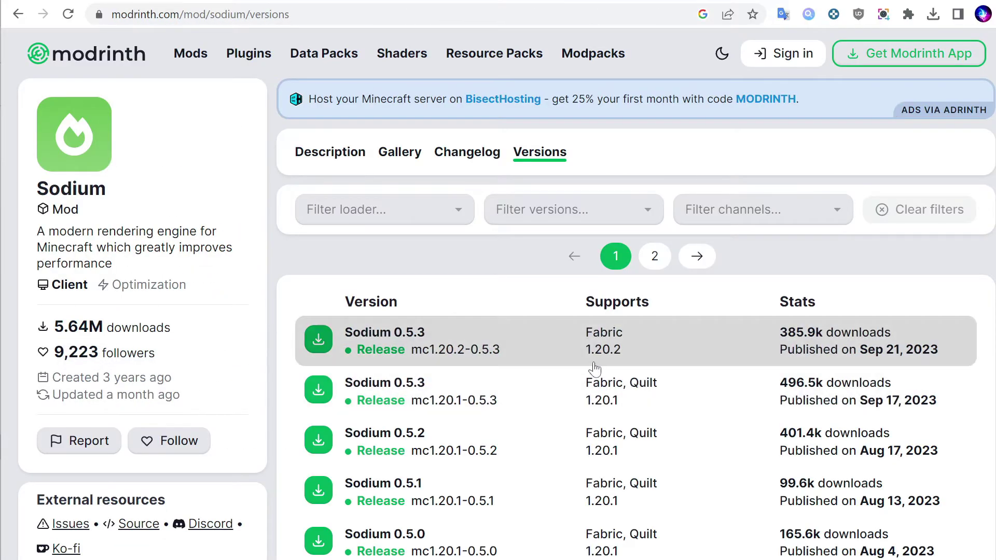
click(545, 359)
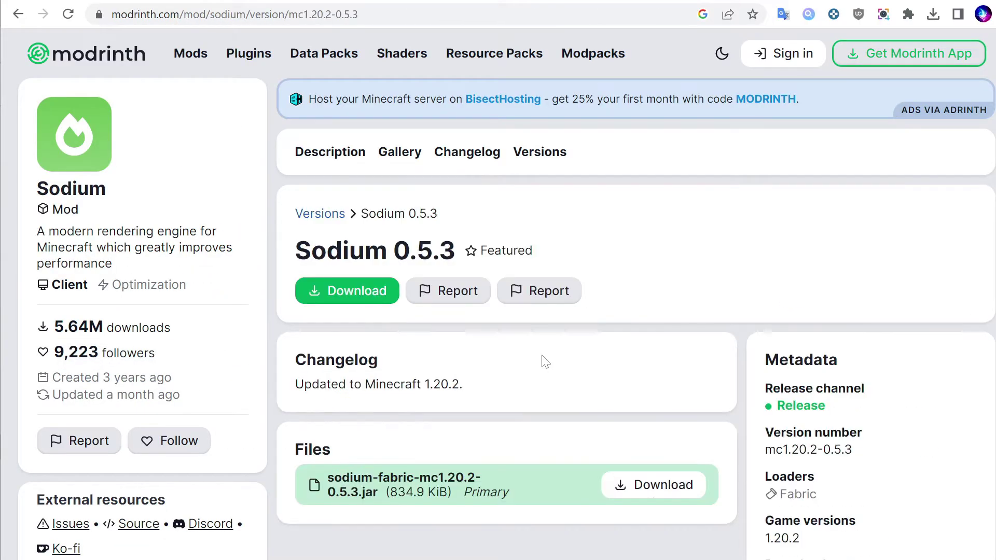
click(365, 310)
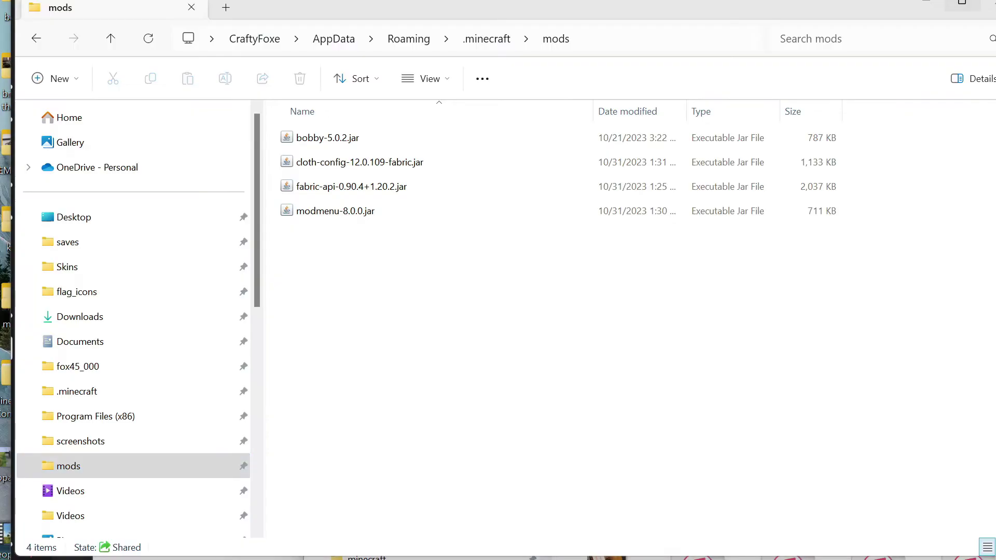
drag(360, 294, 365, 303)
key(Up)
key(Up)
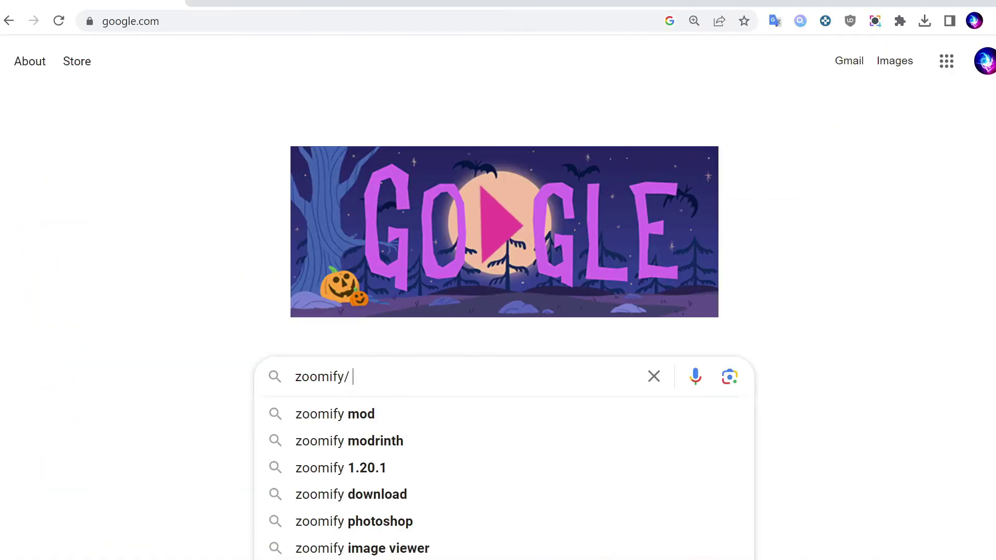
Search Google for "zoomify mod".
key(BackSpace)
key(BackSpace)
text(mod)
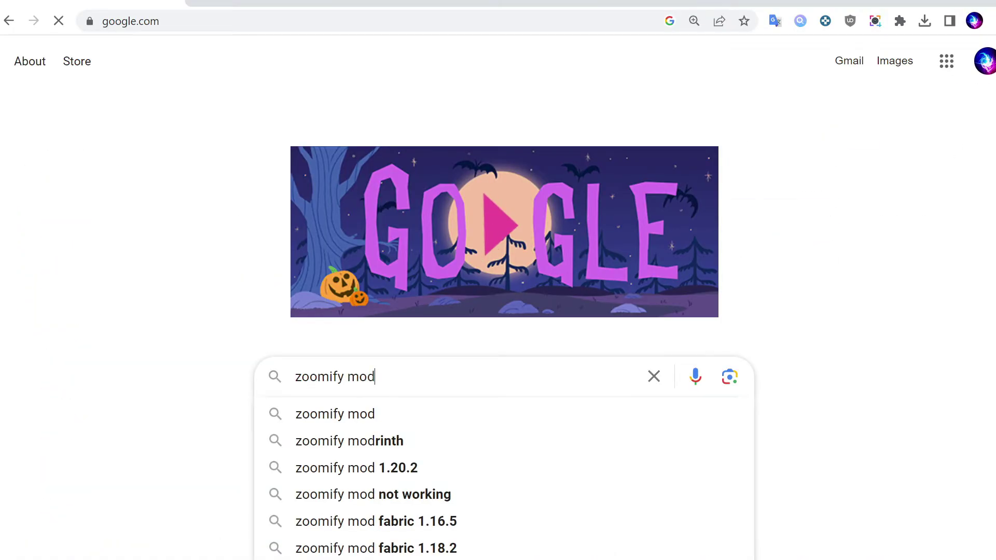
key(Return)
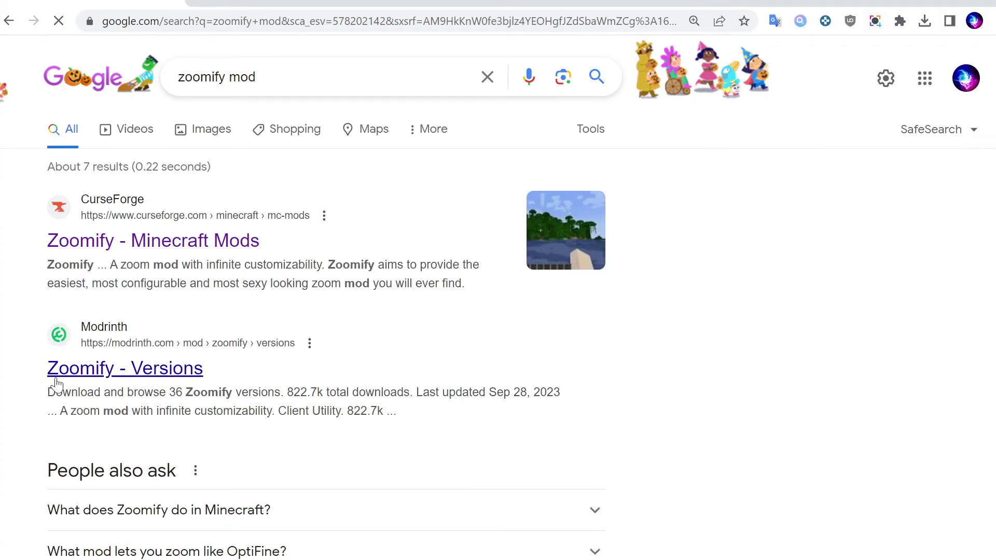
Download Zoomify 2.12.0 for Minecraft 1.20.2 from its Modrinth versions page and return to the search results.
click(92, 381)
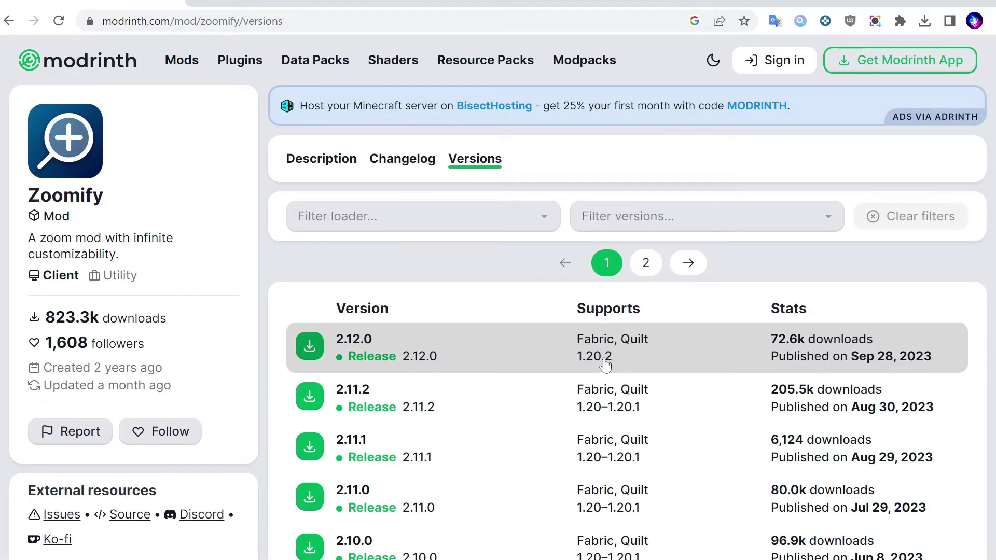
click(476, 360)
key(alt+Left)
Search Google for "iris mod".
click(156, 92)
text(i)
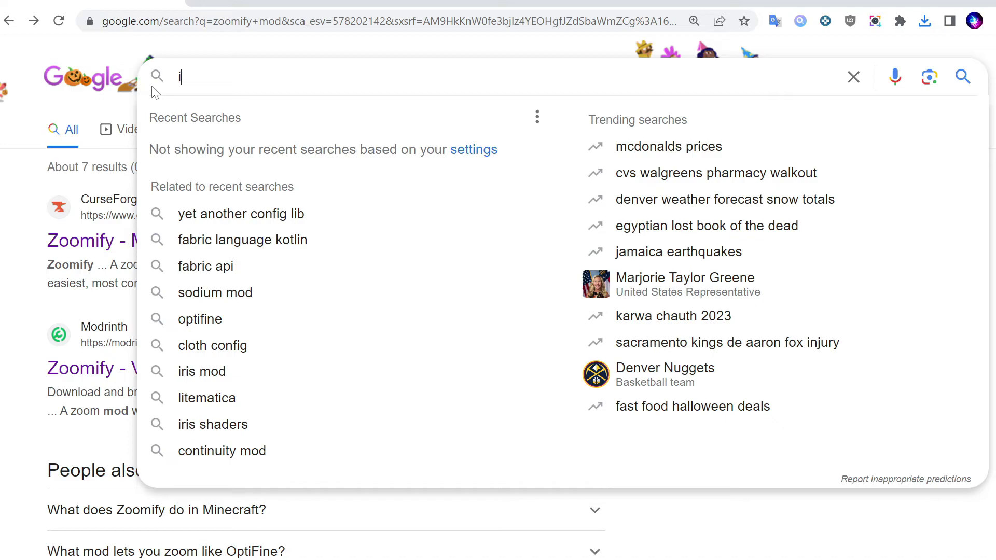
text(ris mod)
key(Return)
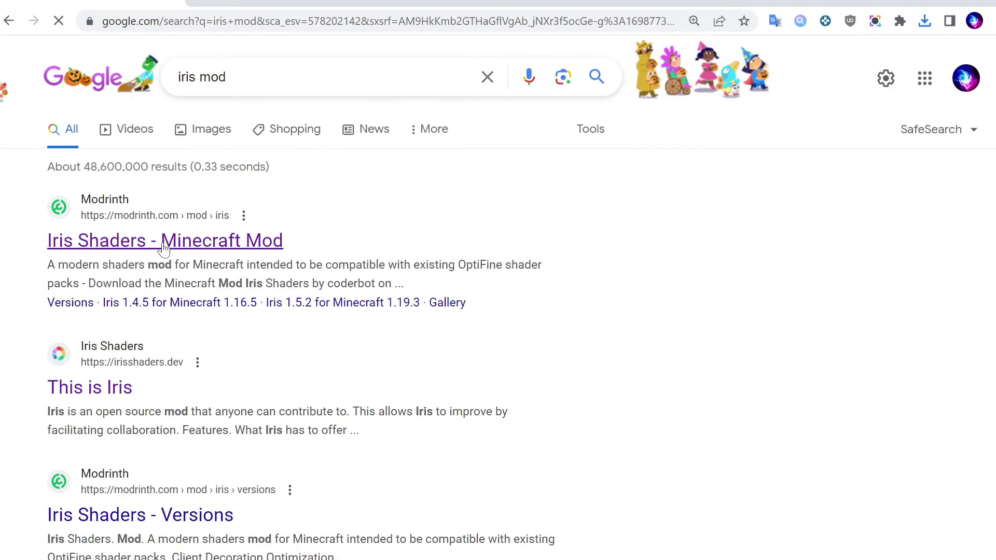
Download Iris 1.6.10 for Minecraft 1.20.2 from Modrinth and move the Iris and Zoomify jar files into the .minecraft mods folder.
click(184, 248)
click(530, 159)
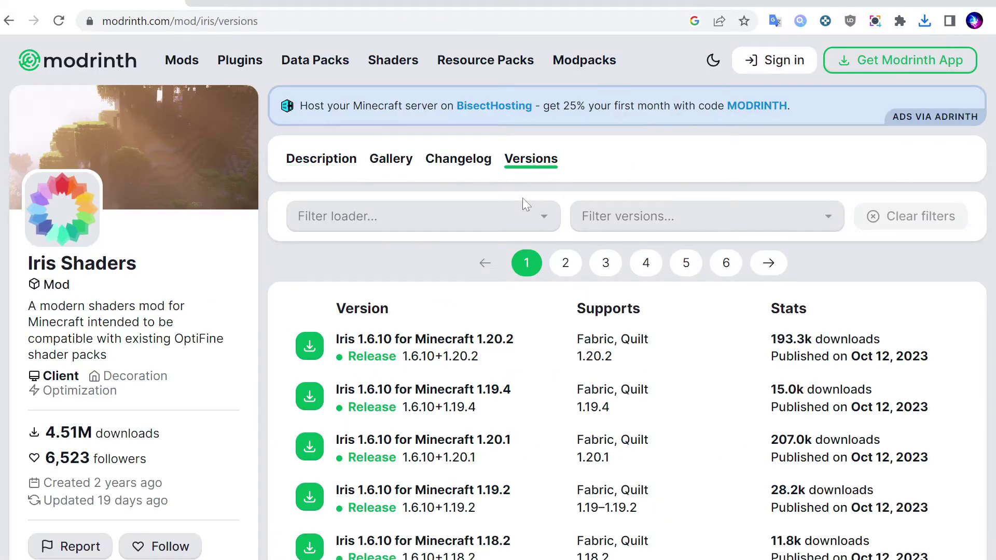
click(492, 357)
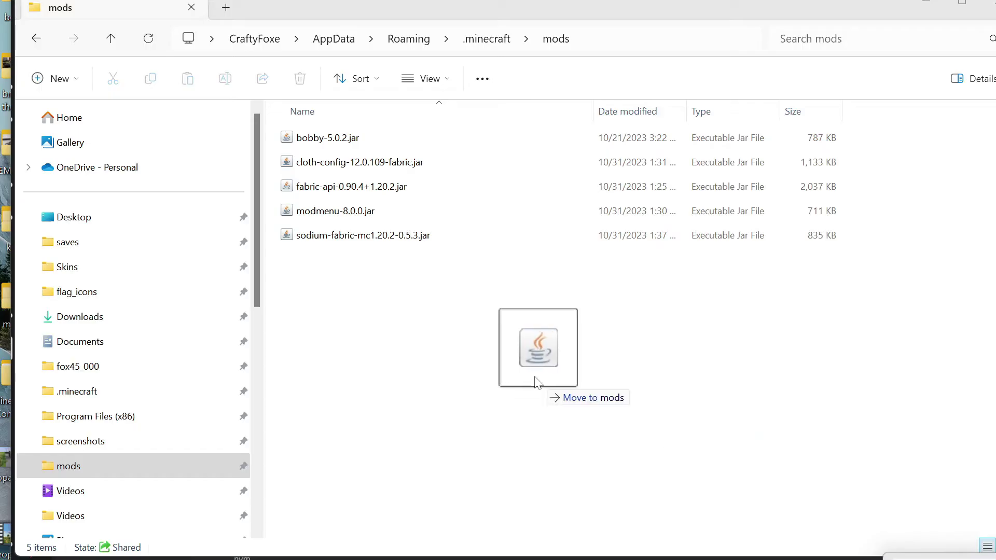
drag(536, 378, 510, 362)
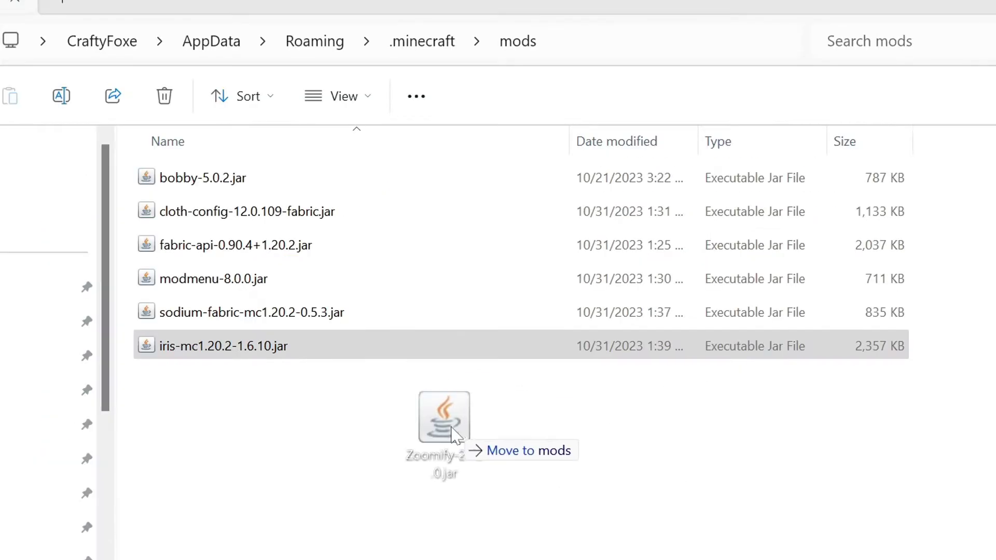
drag(451, 431, 369, 466)
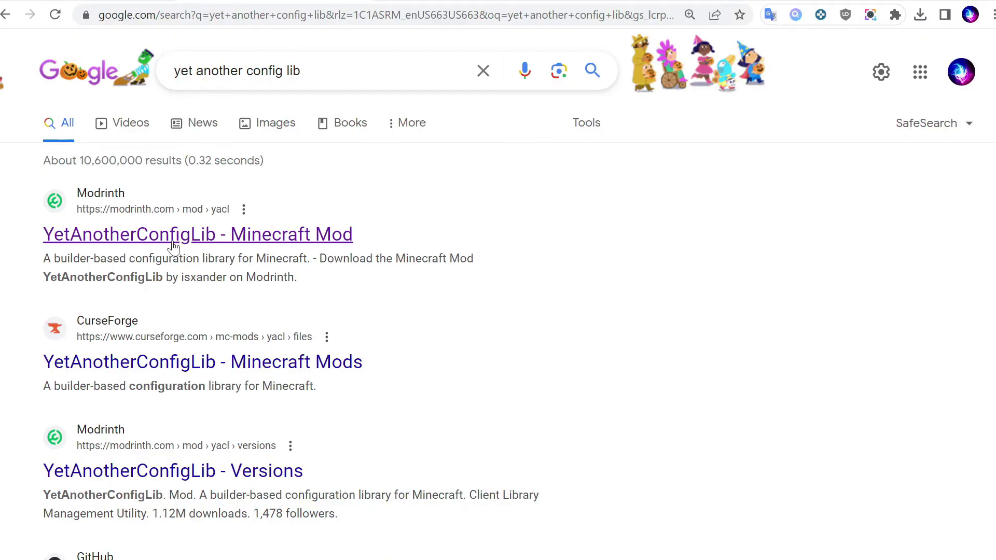
Download the Fabric build of YetAnotherConfigLib 3.3.0-beta.1+1.20.2 from its Modrinth versions page.
click(173, 243)
click(540, 155)
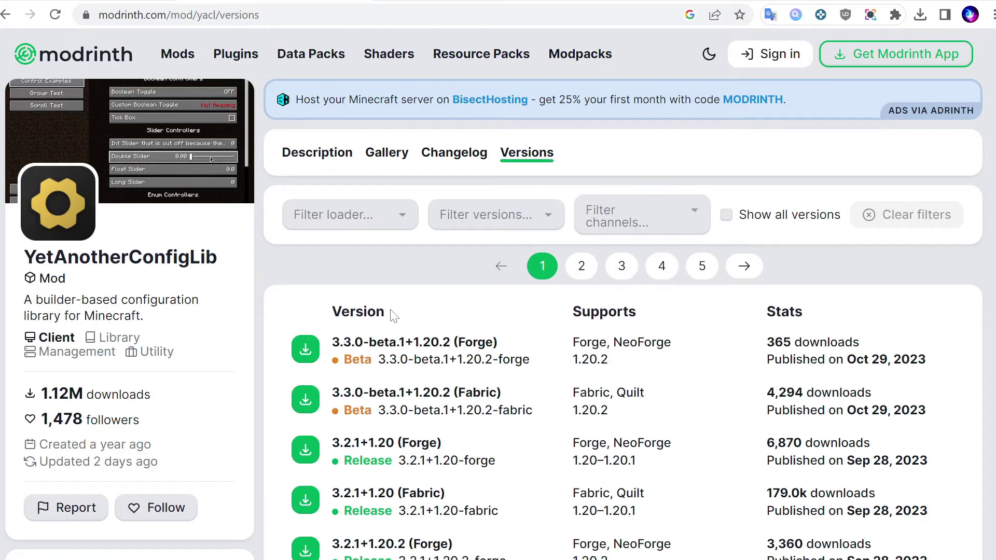
click(394, 388)
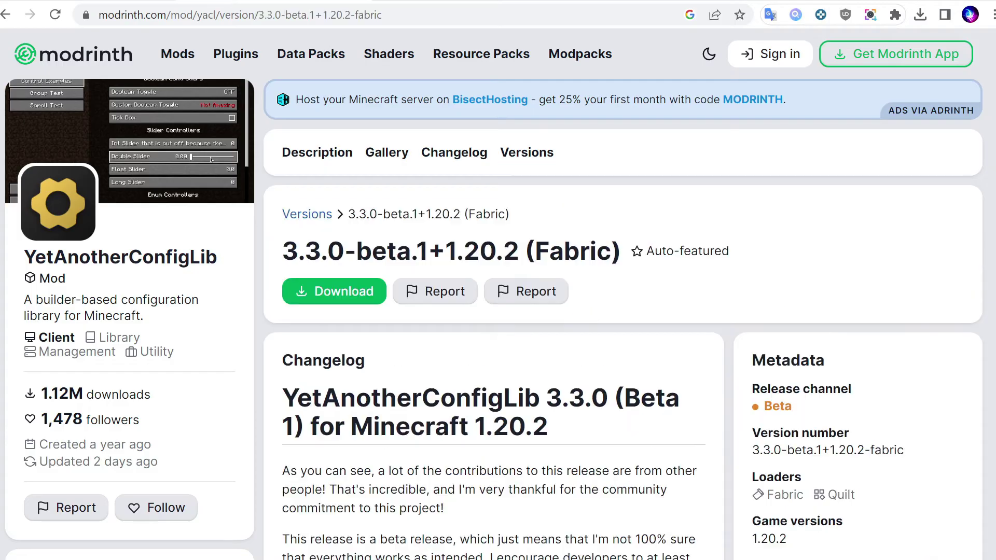
click(377, 304)
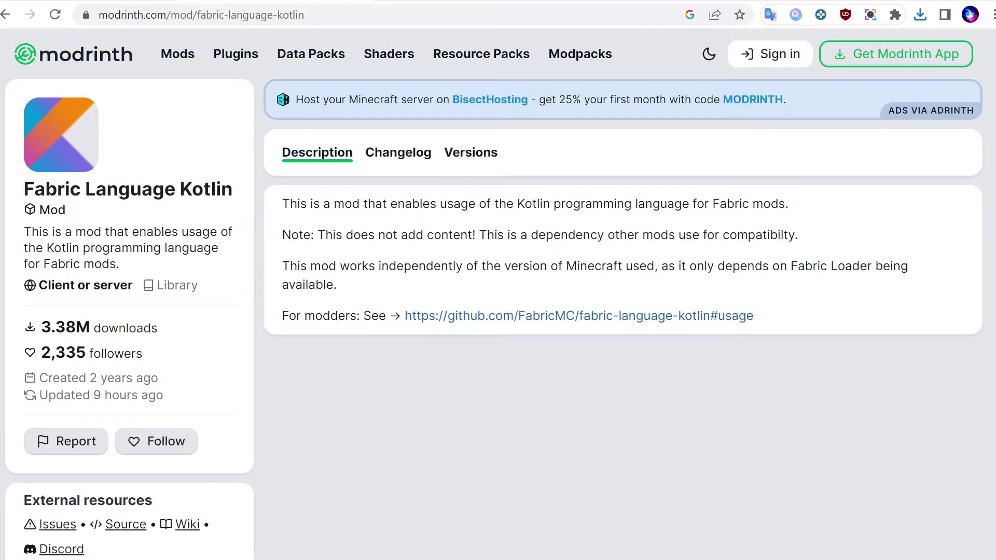
Download Fabric Language Kotlin 1.10.11+kotlin.1.9.20 from Modrinth and move the newly downloaded library jars into the mods folder.
click(471, 152)
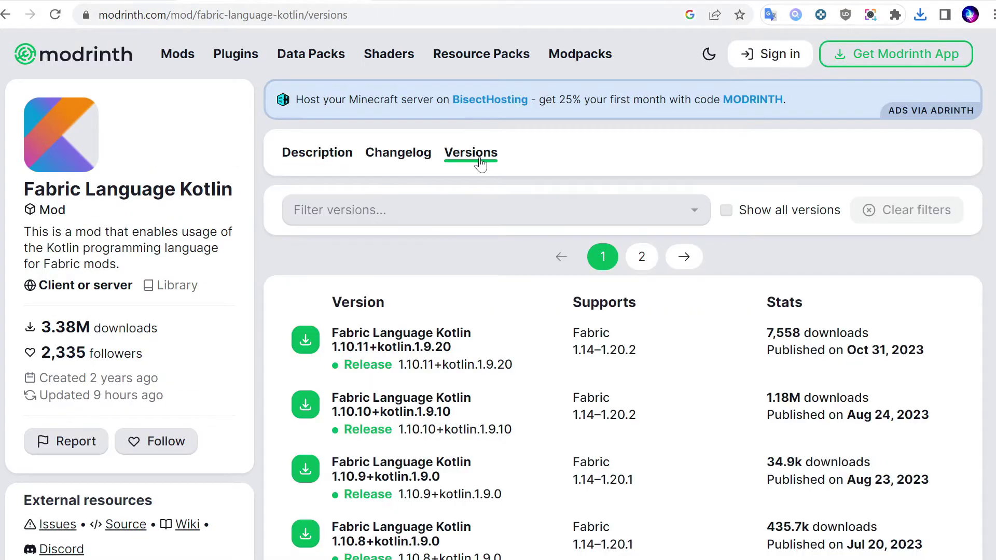
click(645, 356)
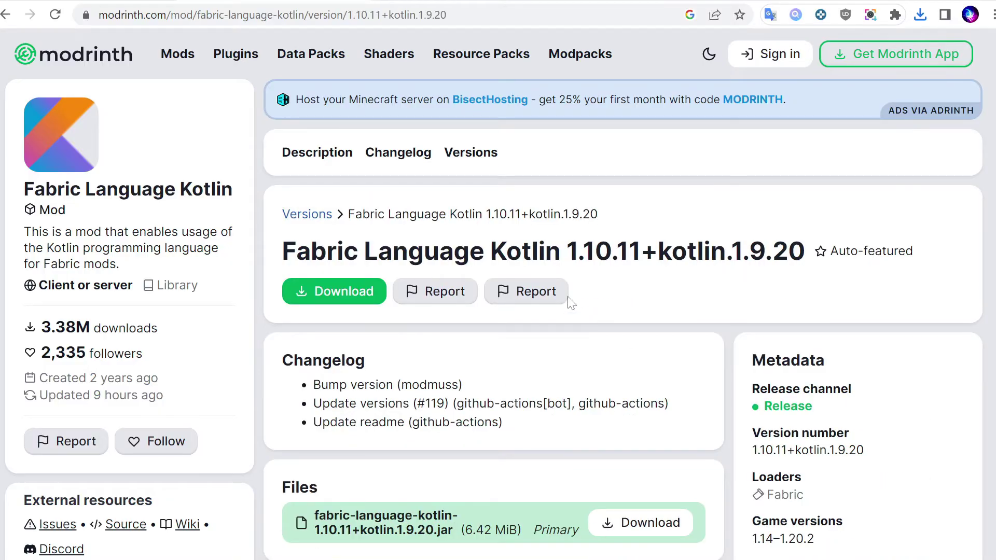
click(338, 290)
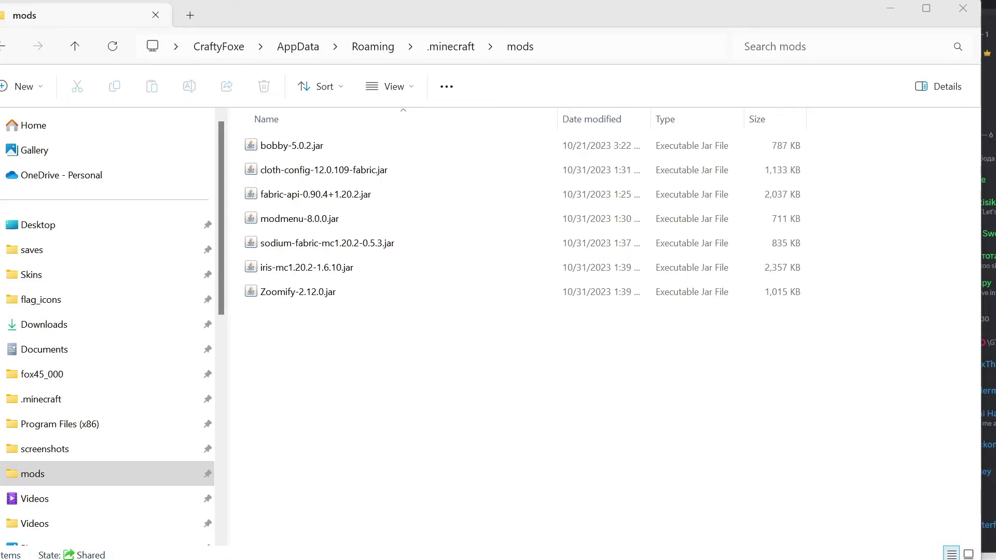
drag(15, 358, 429, 423)
click(456, 403)
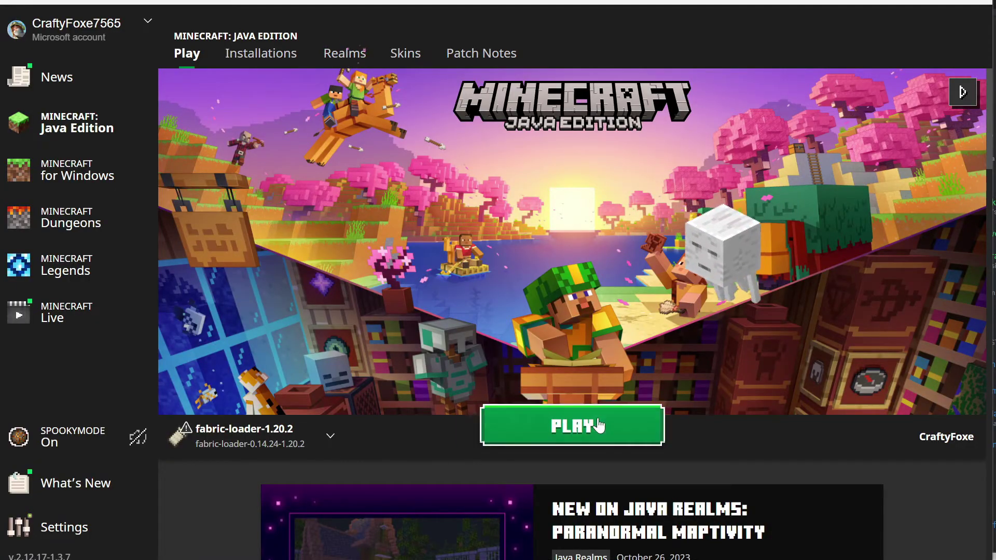
Launch Minecraft with the fabric-loader-1.20.2 profile and check the list of installed mods.
click(599, 424)
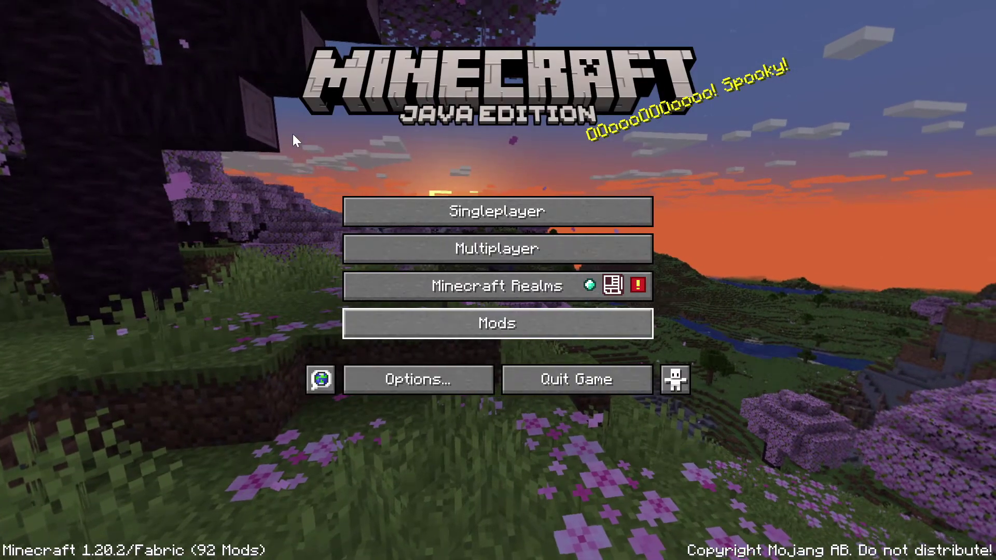
click(497, 323)
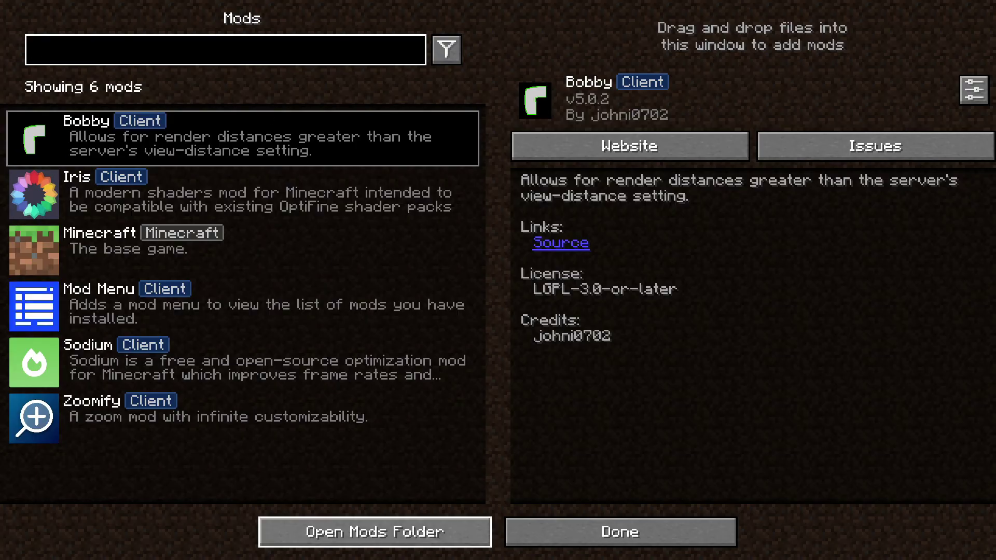
key(Escape)
Join the multiplayer server from the server list and fly over the airfield.
click(515, 259)
double_click(436, 83)
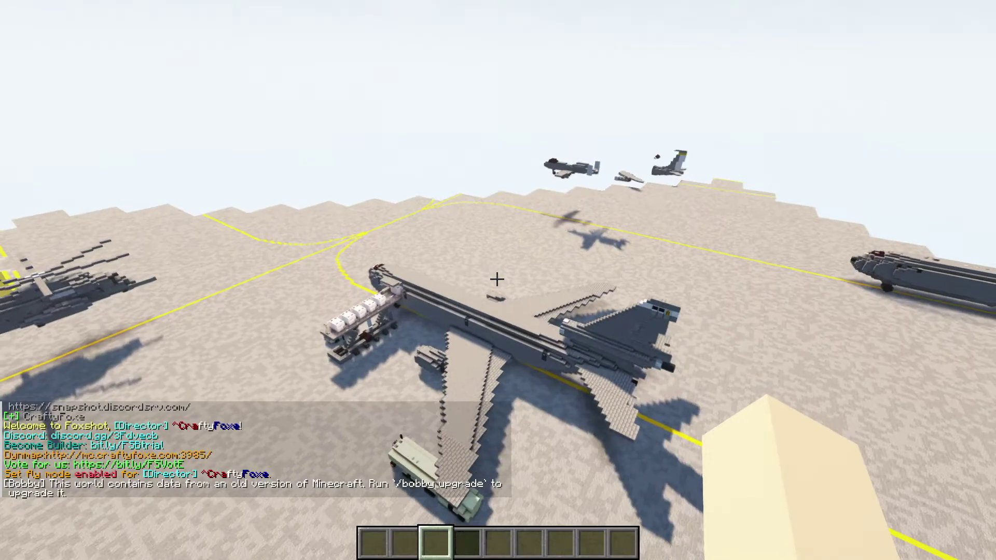
key(w)
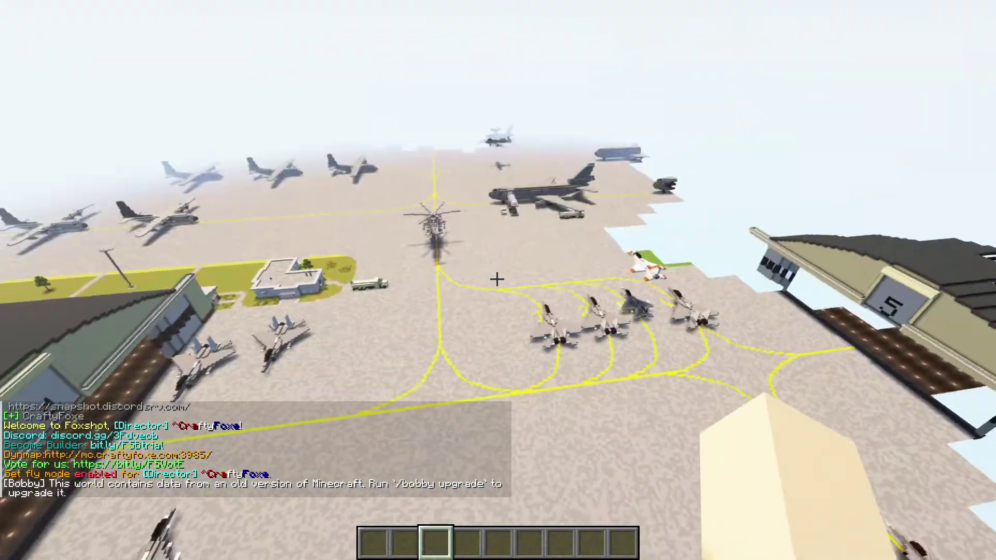
Set the render distance to 99 chunks in the video settings, apply it and return to the game.
key(Escape)
click(462, 287)
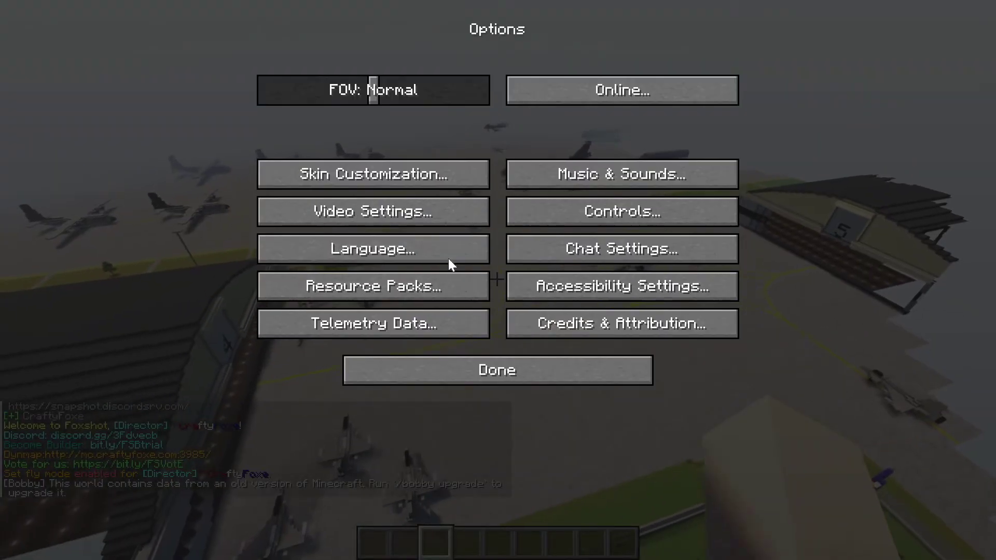
click(438, 222)
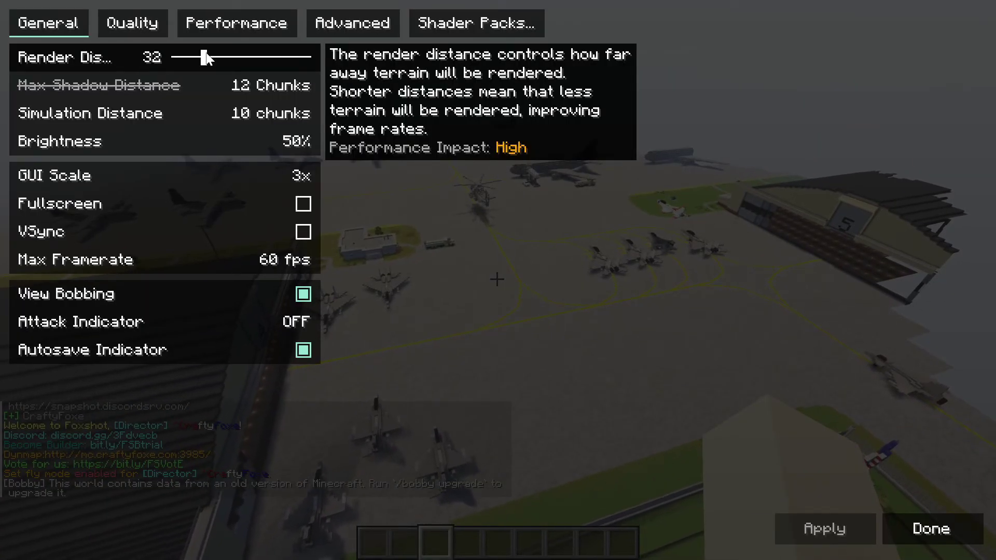
drag(203, 61, 232, 61)
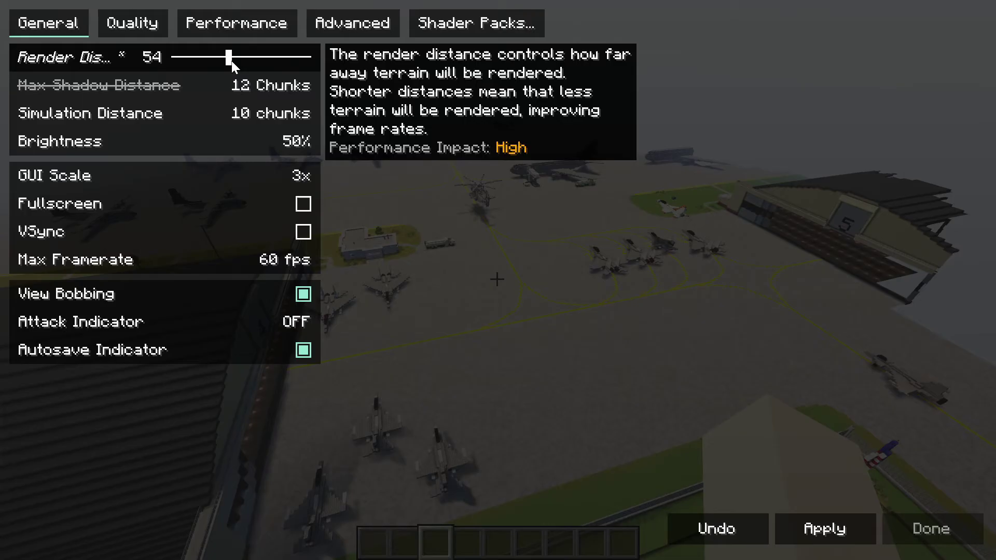
mouse_move(316, 56)
mouse_down()
mouse_move(277, 58)
mouse_move(303, 59)
mouse_up()
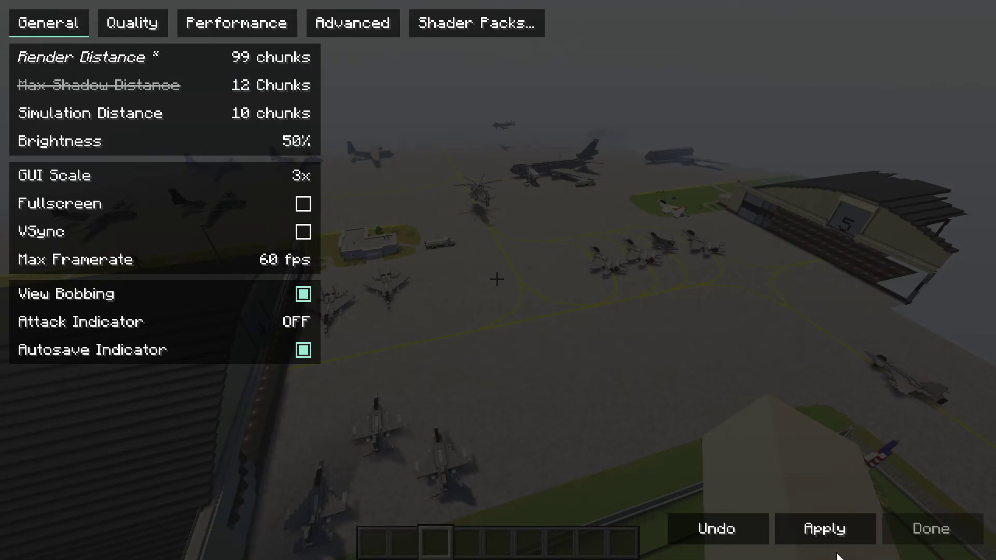
click(830, 529)
click(923, 528)
key(Escape)
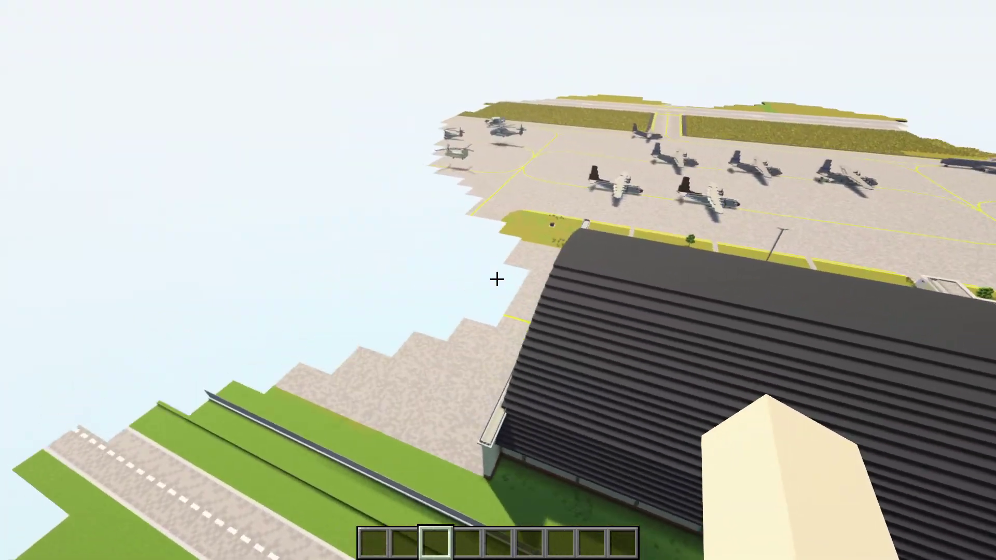
Fly around the airfield and hangars to view the terrain at the increased render distance.
key(w)
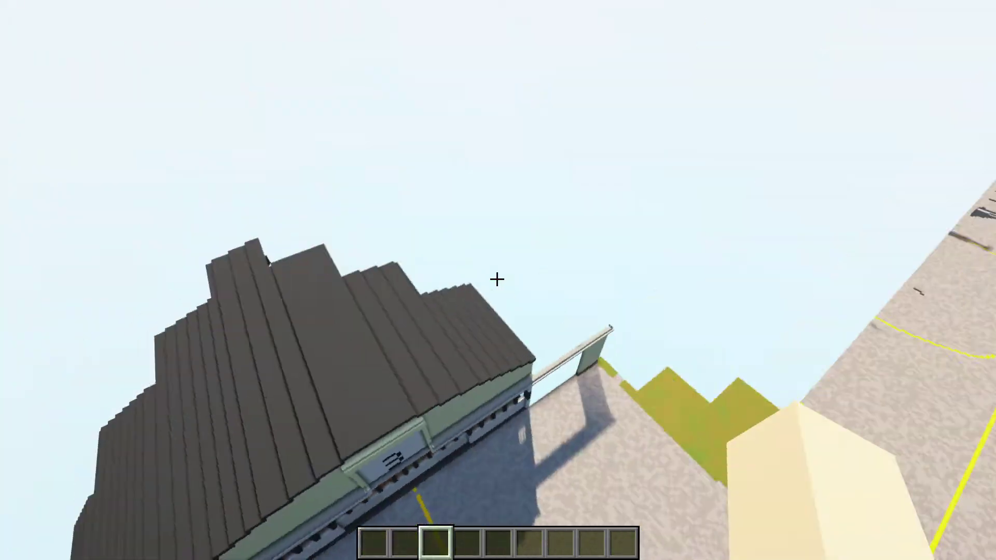
key(w)
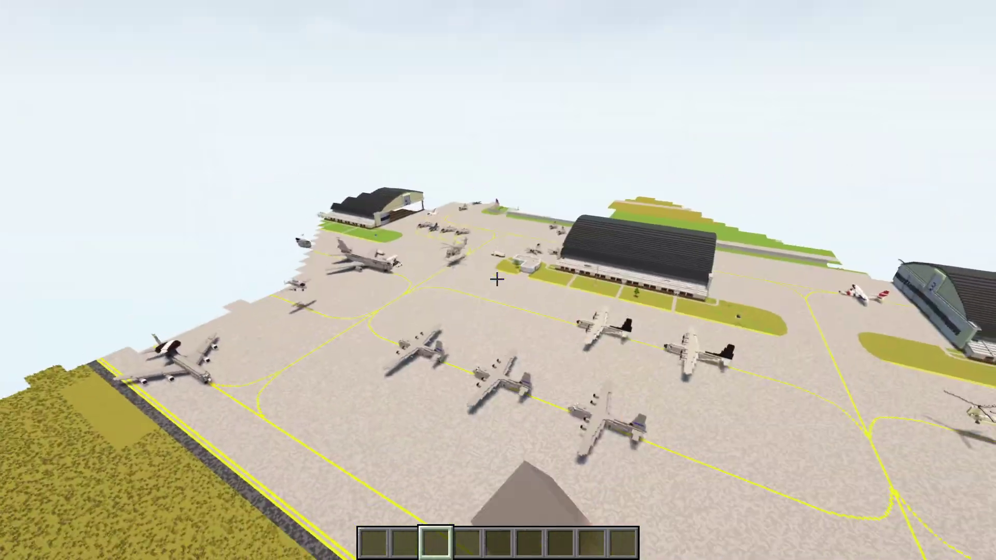
key(w)
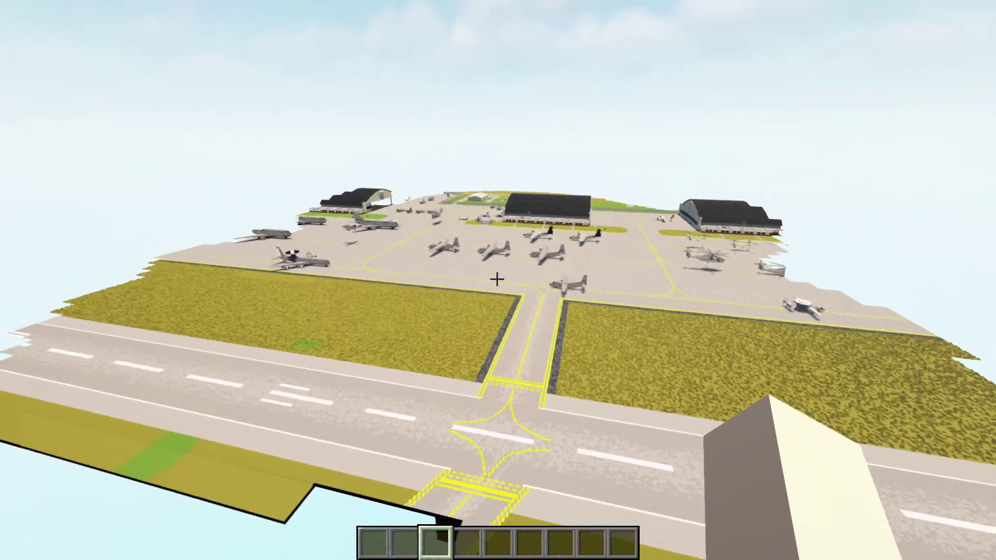
Apply the BSL_v8.2.03.zip shader pack in the Shader Packs video settings.
key(Escape)
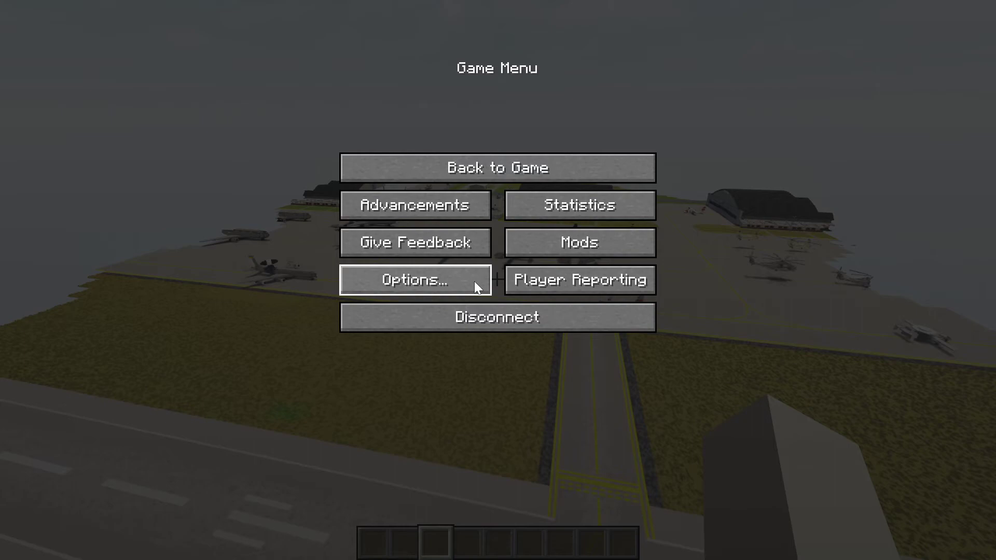
click(471, 283)
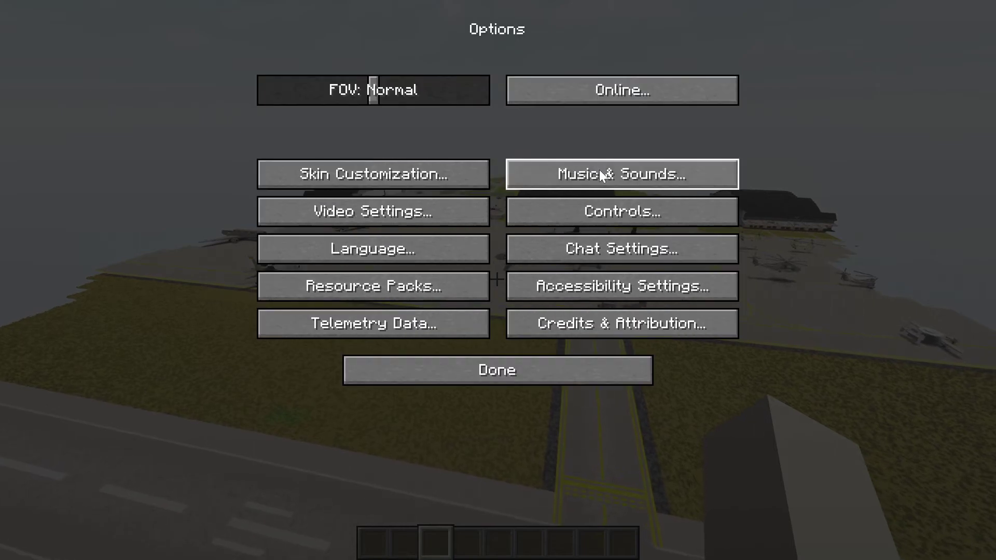
click(377, 210)
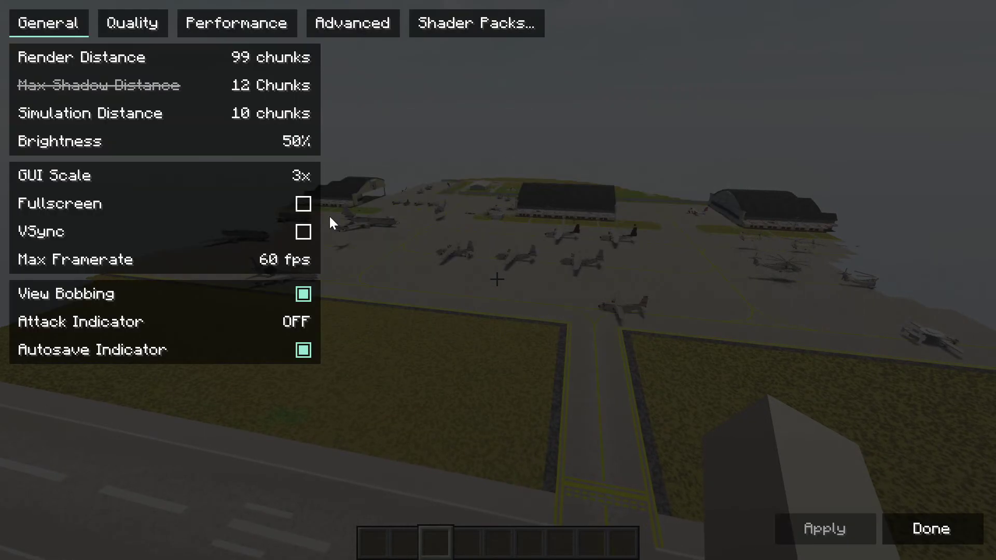
click(465, 27)
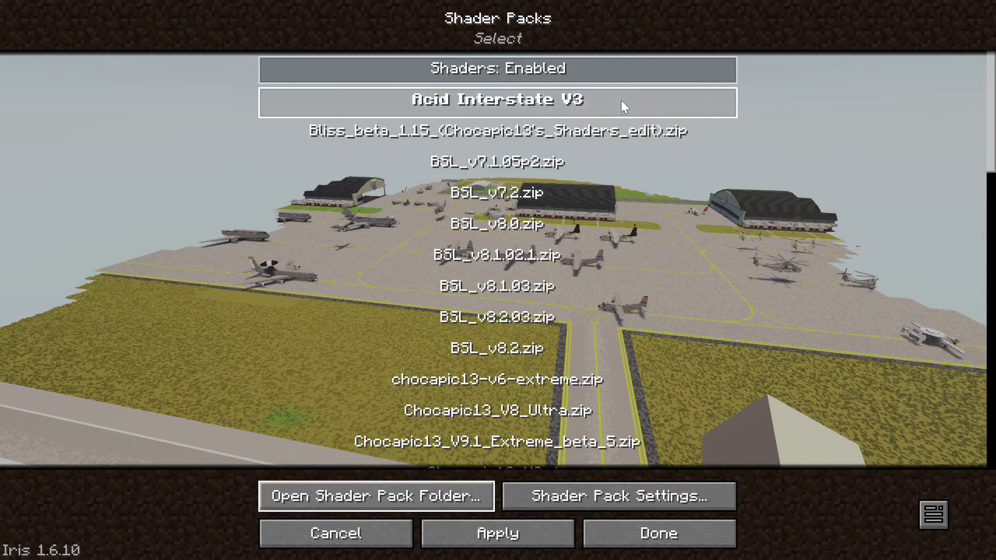
click(544, 322)
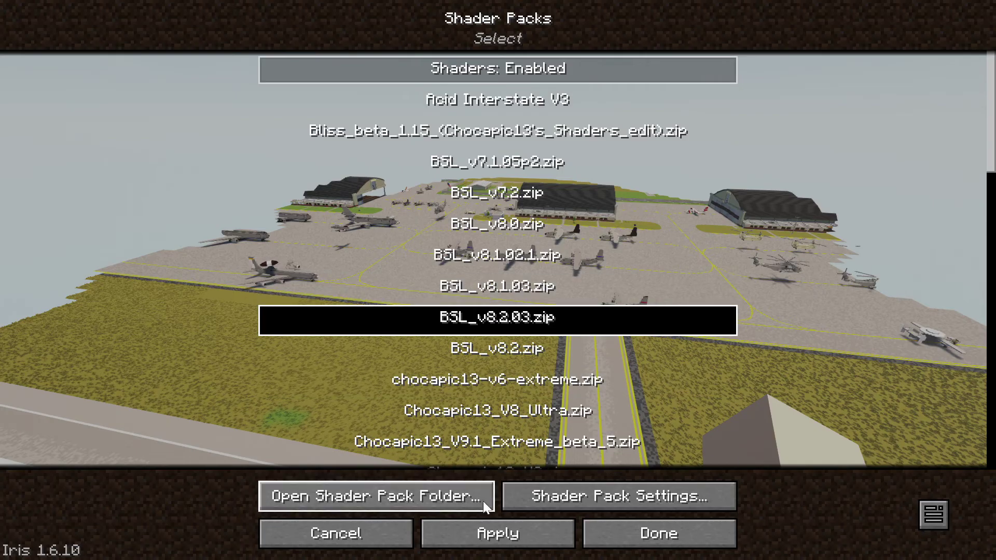
click(619, 321)
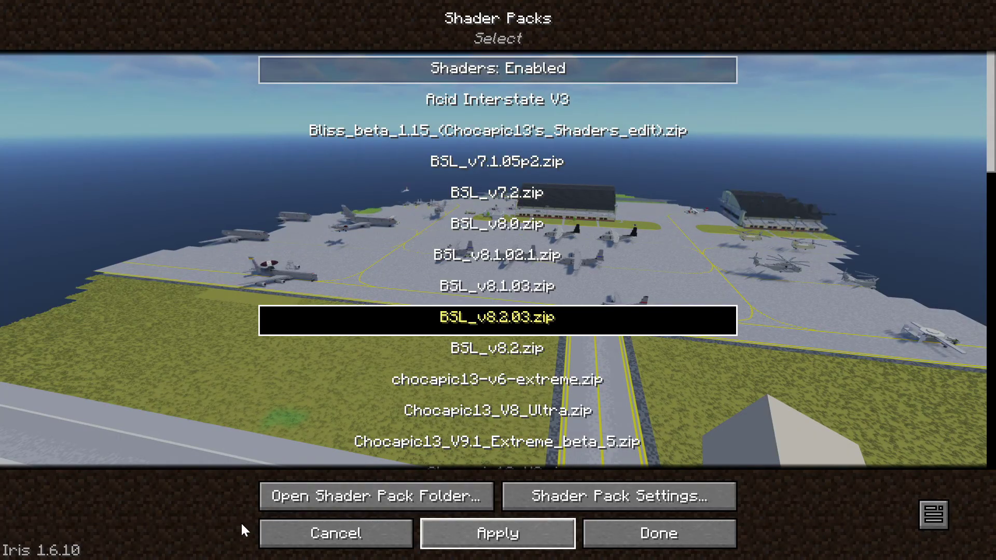
click(474, 508)
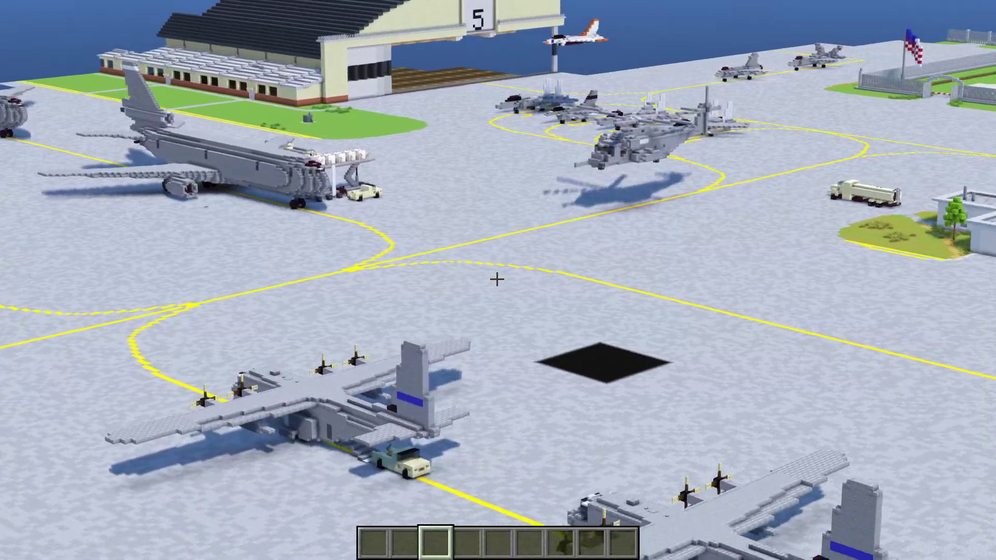
Apply the OptiFine preset in Zoomify's mod settings and close the mod configuration.
key(Escape)
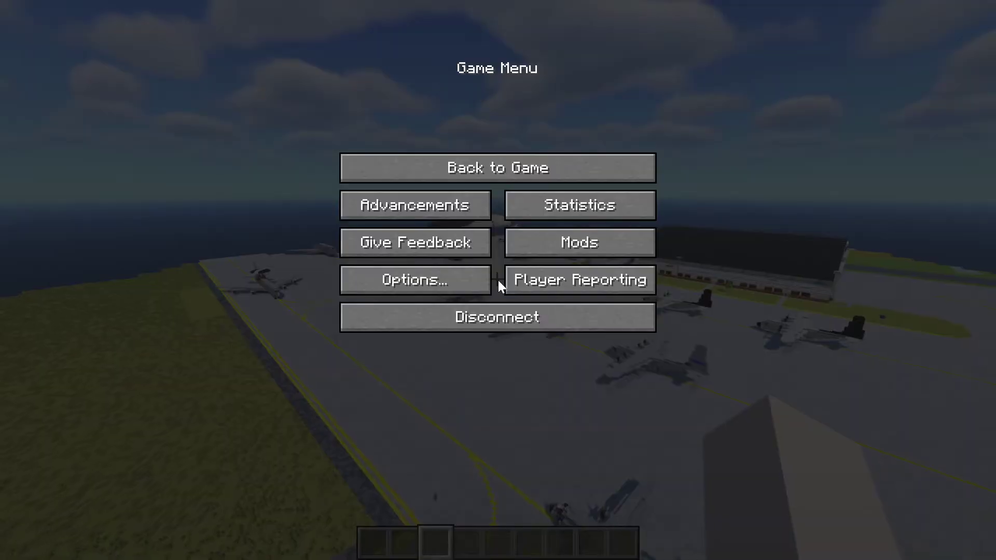
click(586, 254)
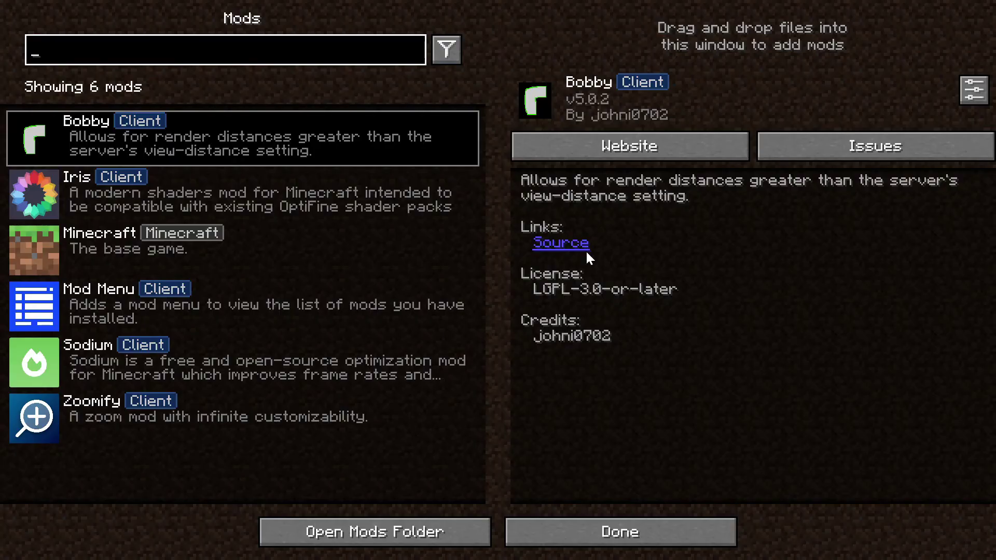
click(39, 421)
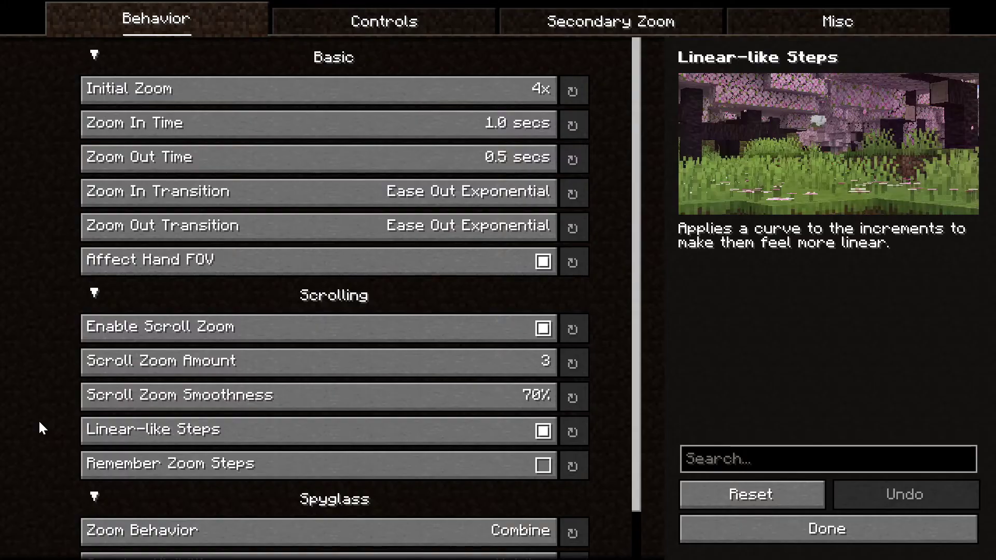
click(800, 14)
click(135, 235)
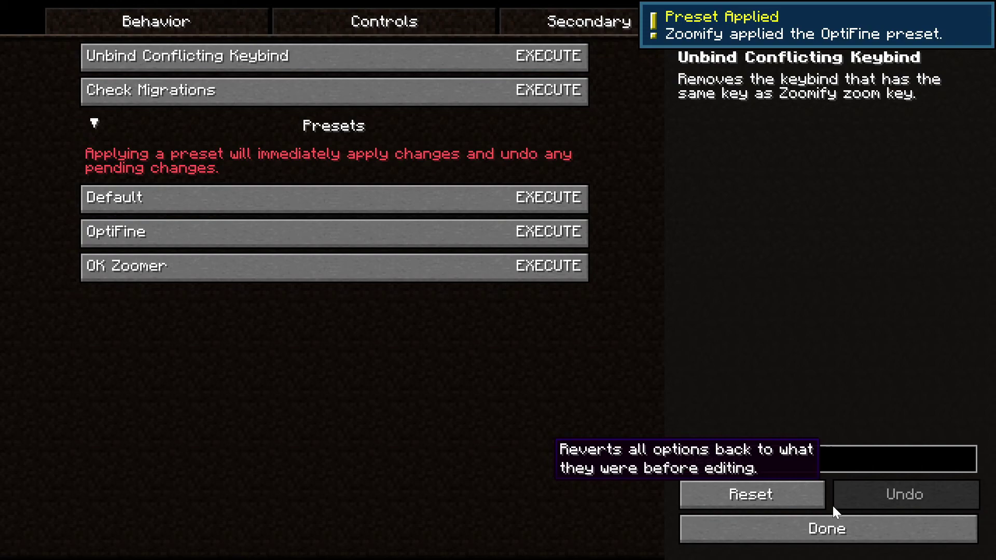
click(825, 529)
click(586, 524)
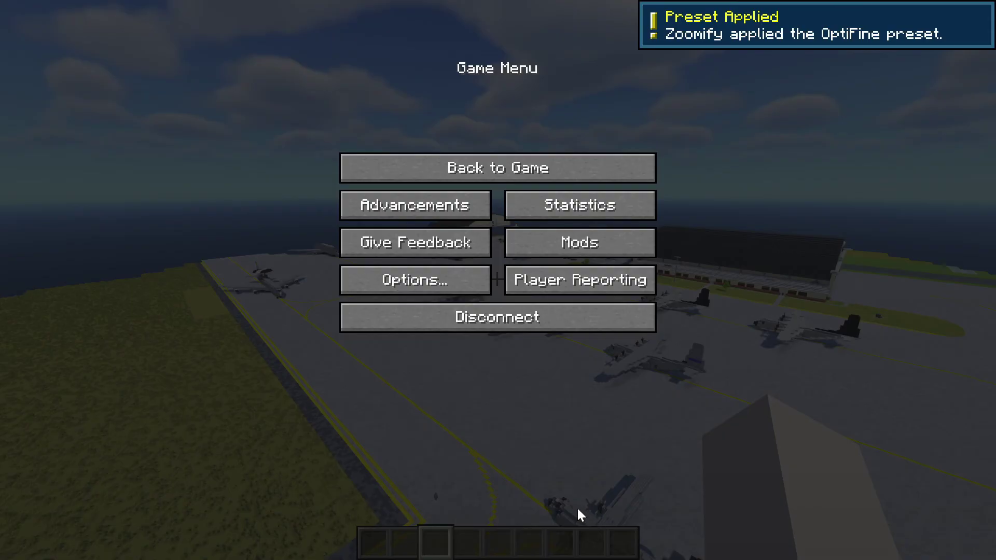
Return to the game and test the Zoomify zoom on the parked aircraft and hangars around the airfield.
key(Escape)
key(c)
key(c)
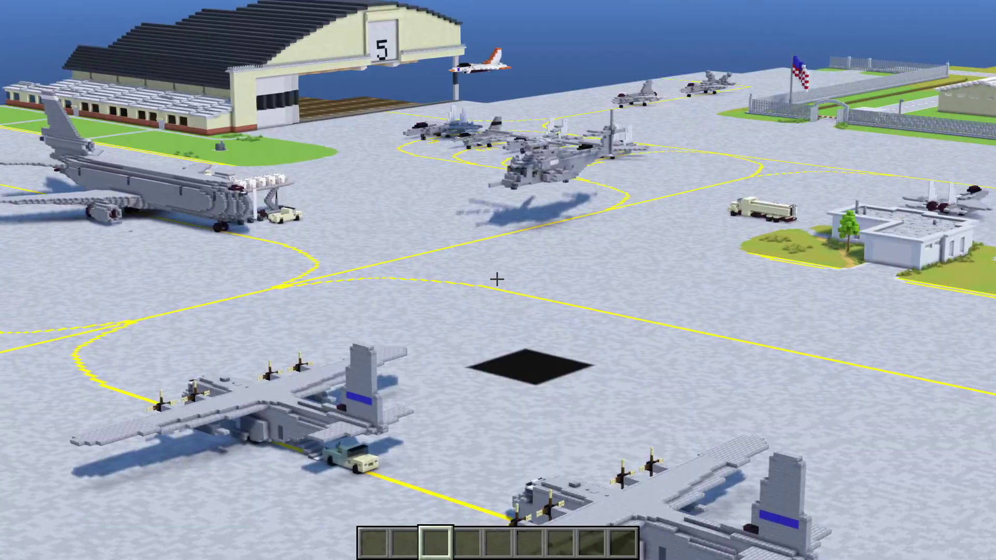
key(c)
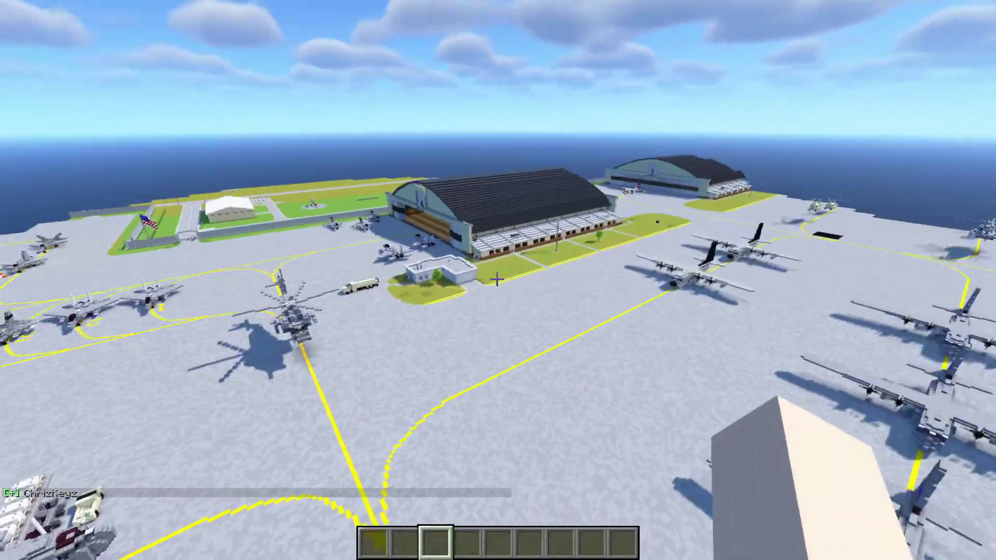
key(c)
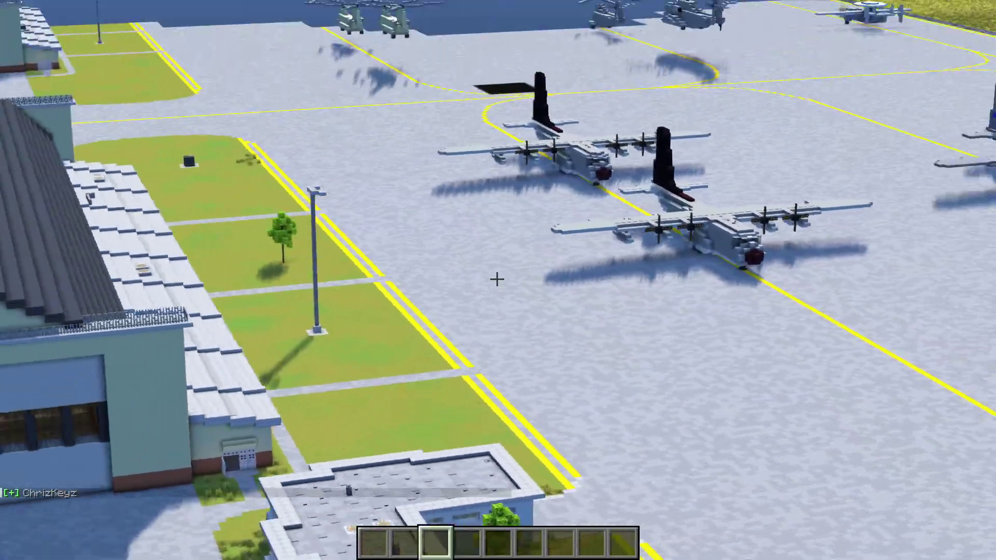
key(c)
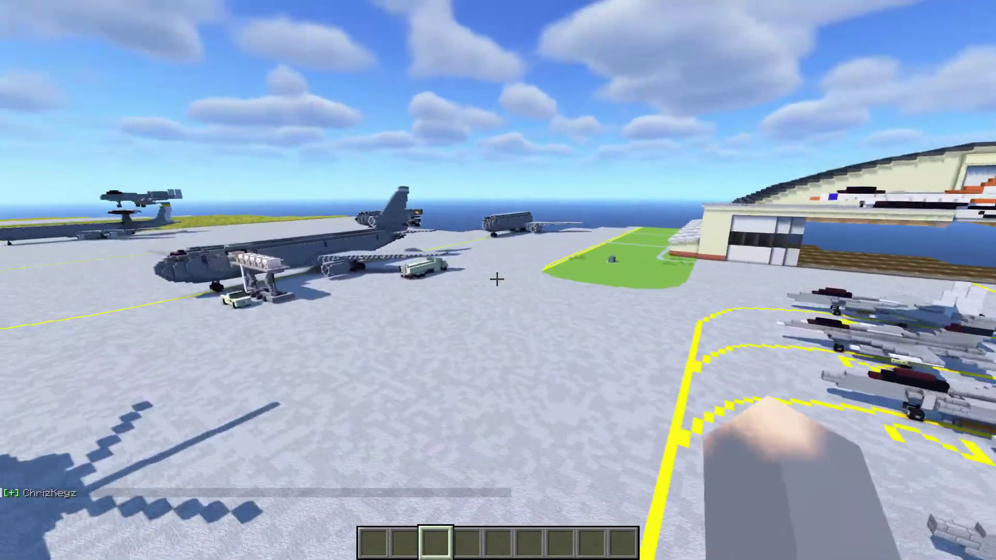